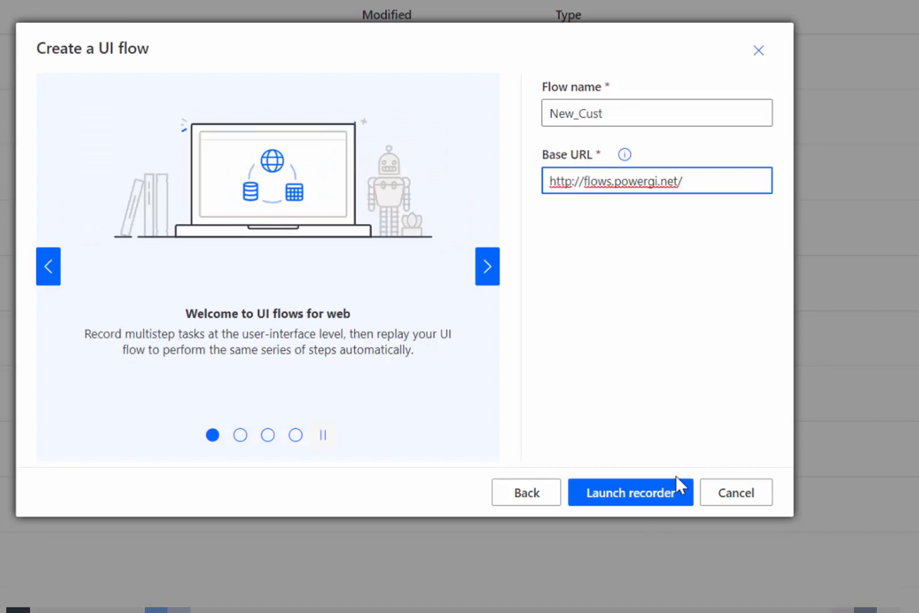
{"action": "left_click", "coordinate": [659, 493]}
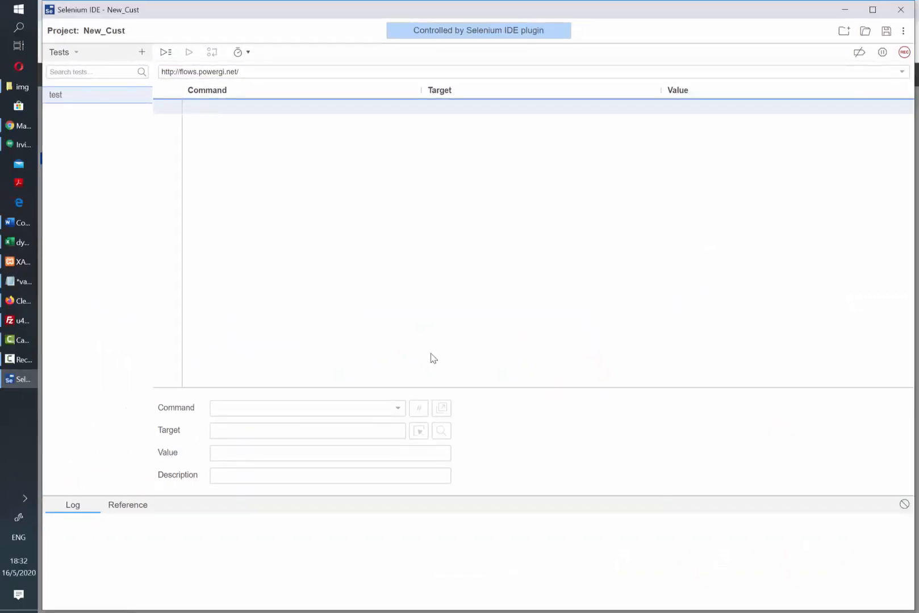
Step: Start recording, maximise the browser and log in to Power [GI] with the account credentials
{"action": "left_click", "coordinate": [903, 54]}
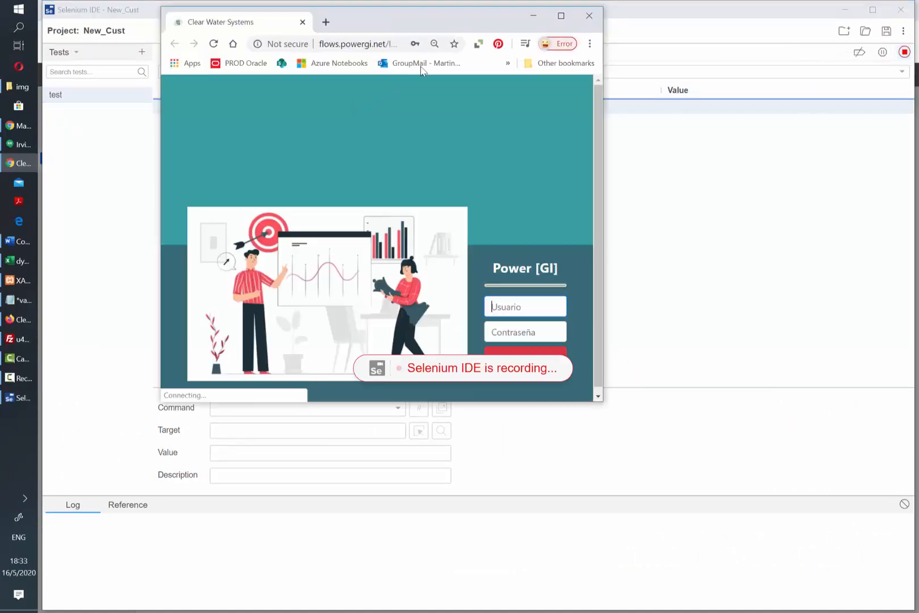
{"action": "double_click", "coordinate": [445, 28]}
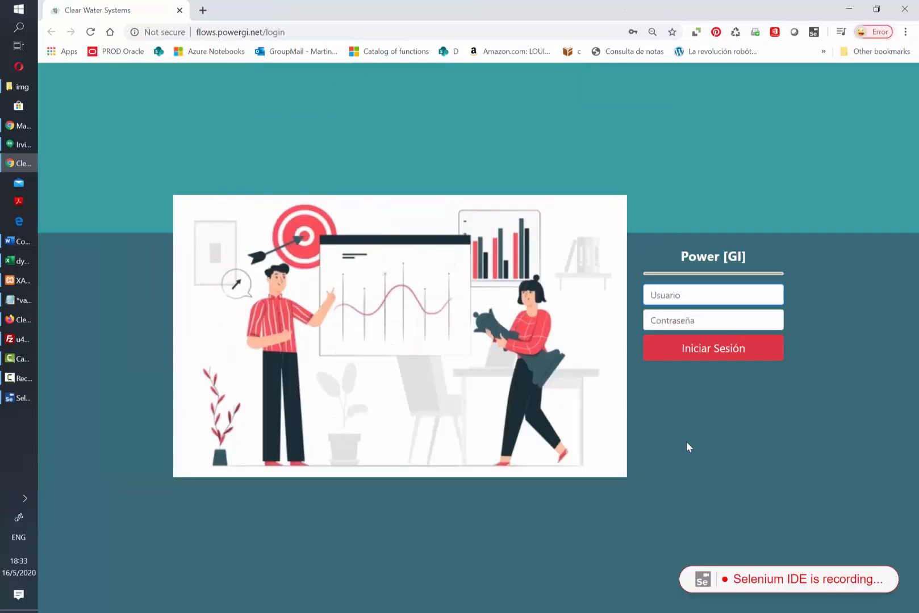
{"action": "type", "text": "grachii"}
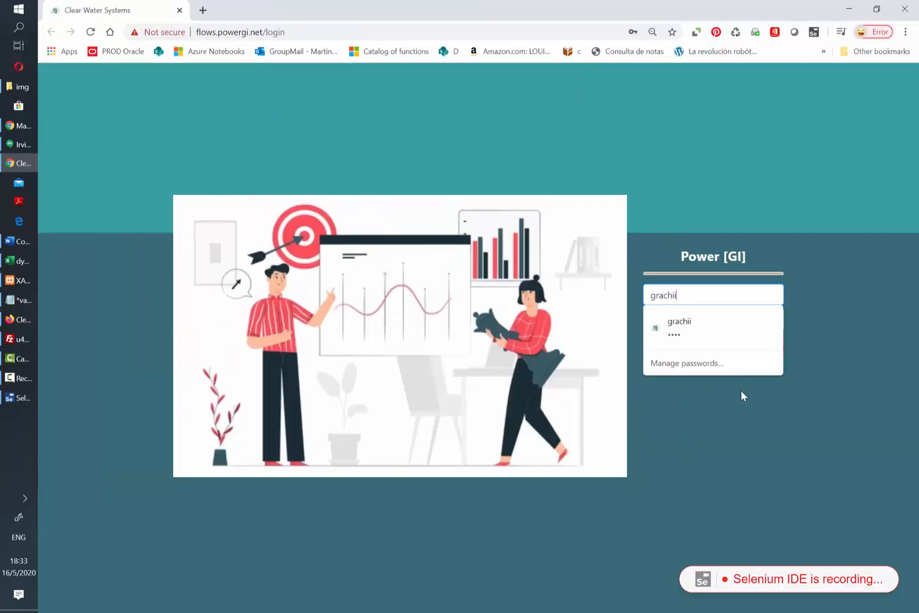
{"action": "key", "text": "Tab"}
{"action": "type", "text": "a***"}
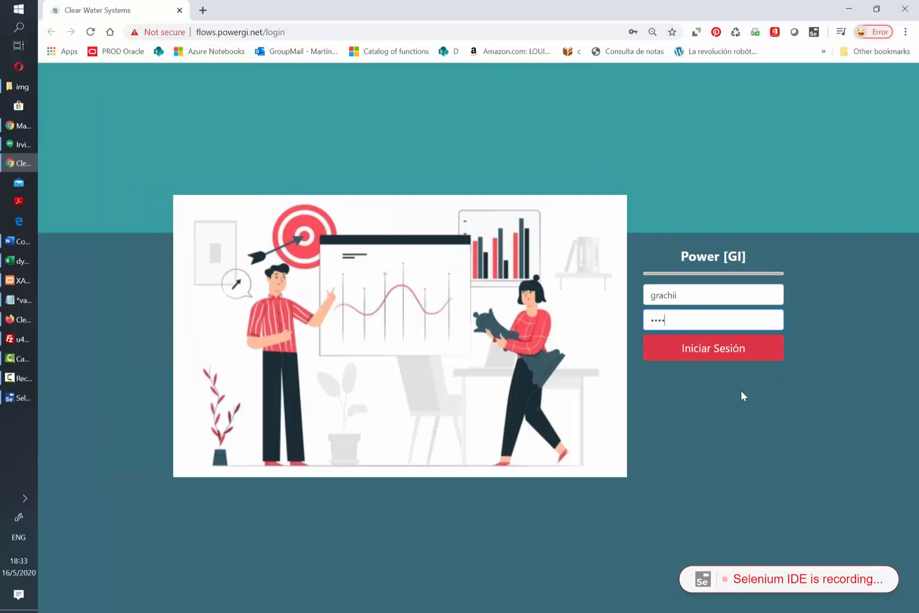
{"action": "key", "text": "Return"}
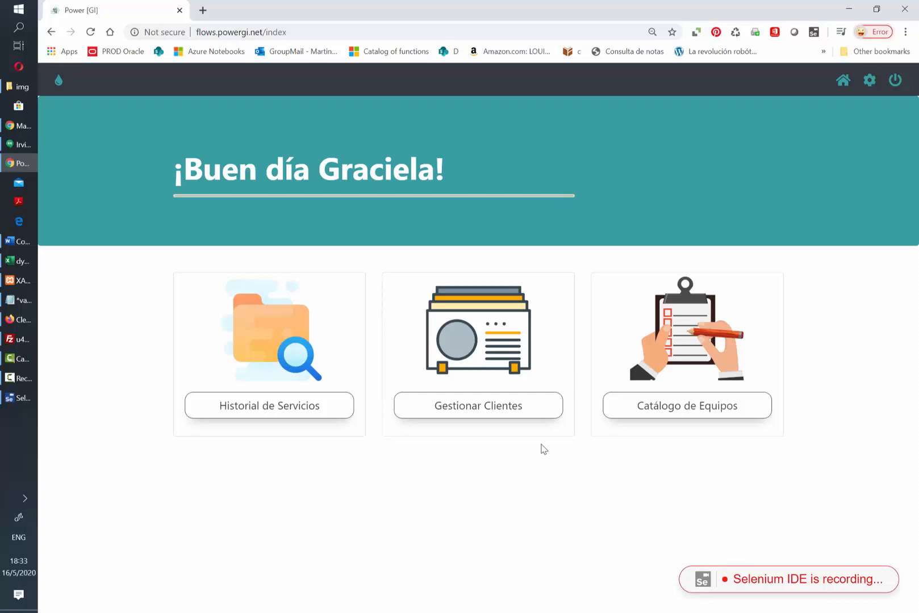
Step: In Gestionar Clientes, fill a new customer form for 'Customer Sample' with contact name, phone and e-mail
{"action": "left_click", "coordinate": [491, 412]}
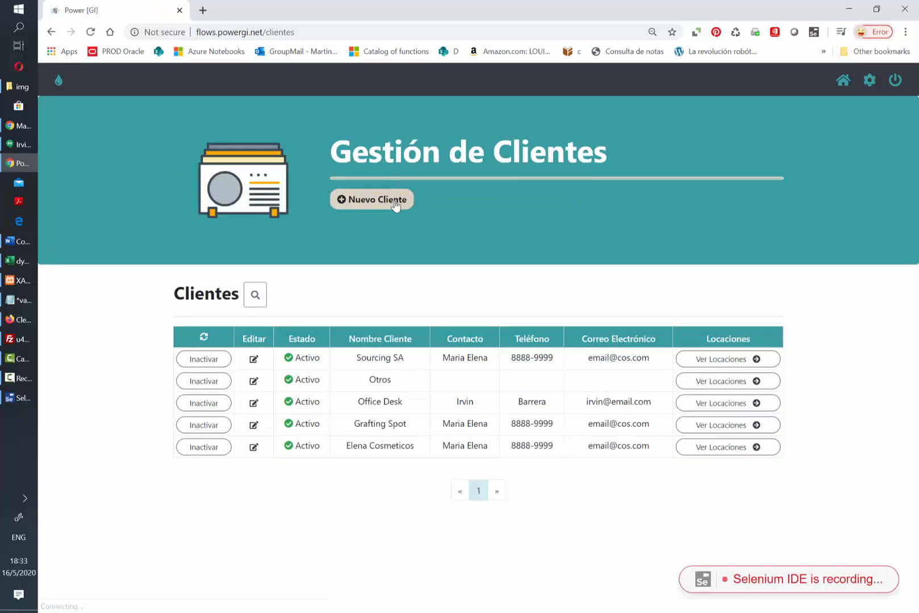
{"action": "left_click", "coordinate": [396, 203]}
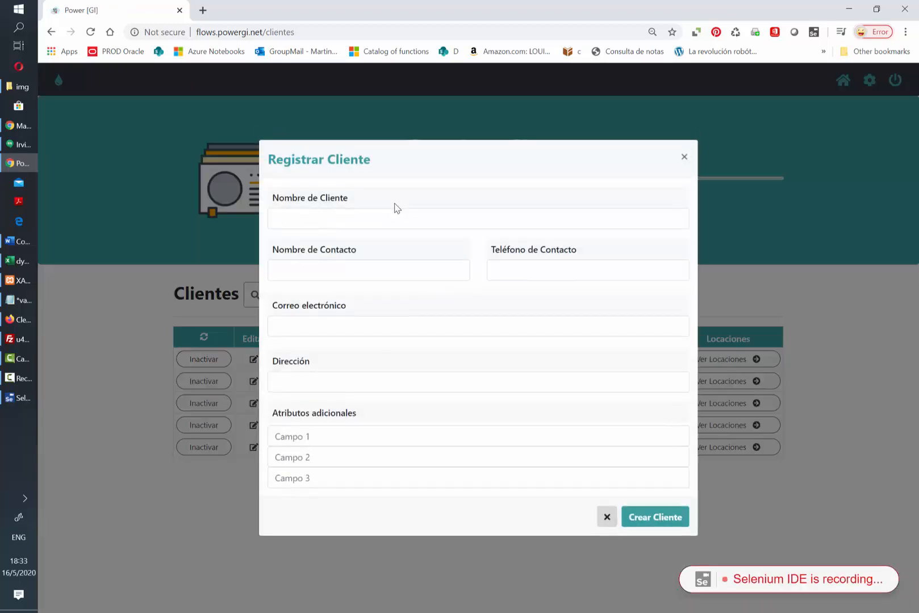
{"action": "left_click", "coordinate": [370, 219]}
{"action": "type", "text": "Customer Sample"}
{"action": "key", "text": "Tab"}
{"action": "type", "text": "Maria"}
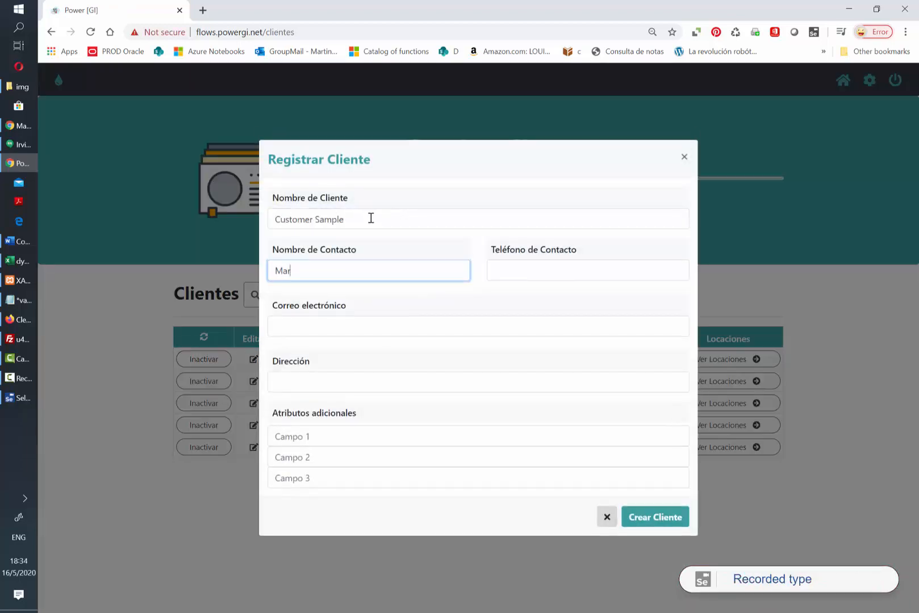
{"action": "key", "text": "Tab"}
{"action": "type", "text": "9999-0000"}
{"action": "key", "text": "Tab"}
{"action": "type", "text": "email@email.com"}
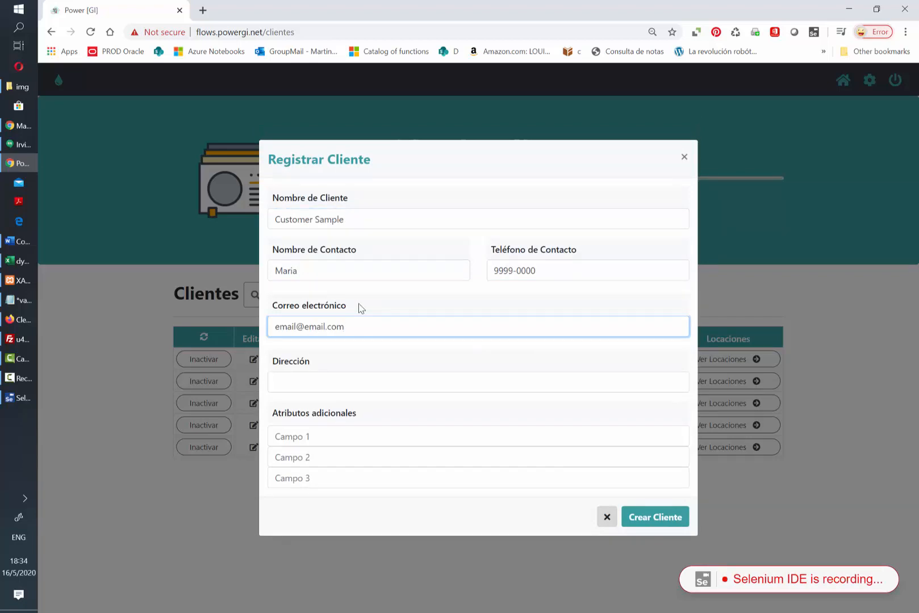
Step: Create the customer record, then log out and close the browser
{"action": "left_click", "coordinate": [663, 528]}
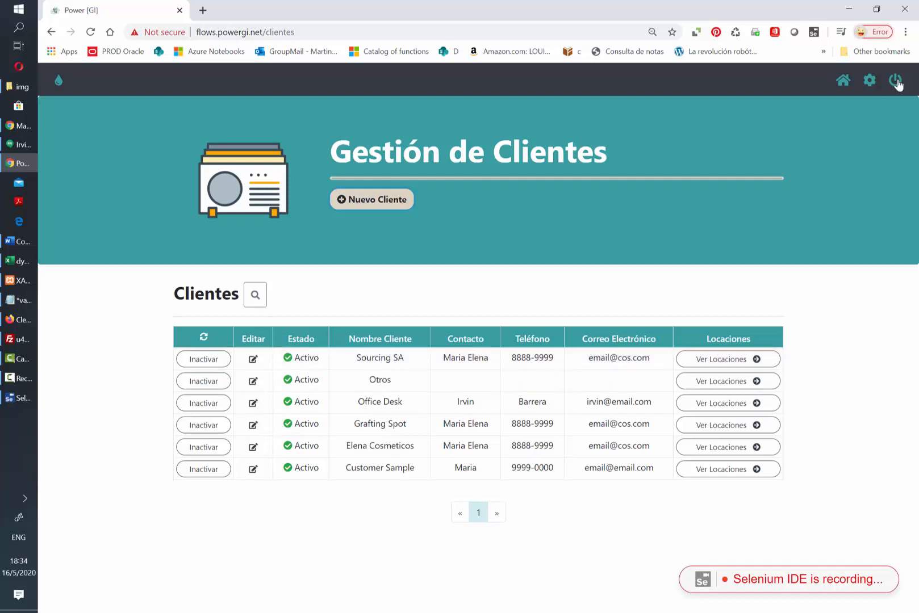
{"action": "left_click", "coordinate": [895, 82]}
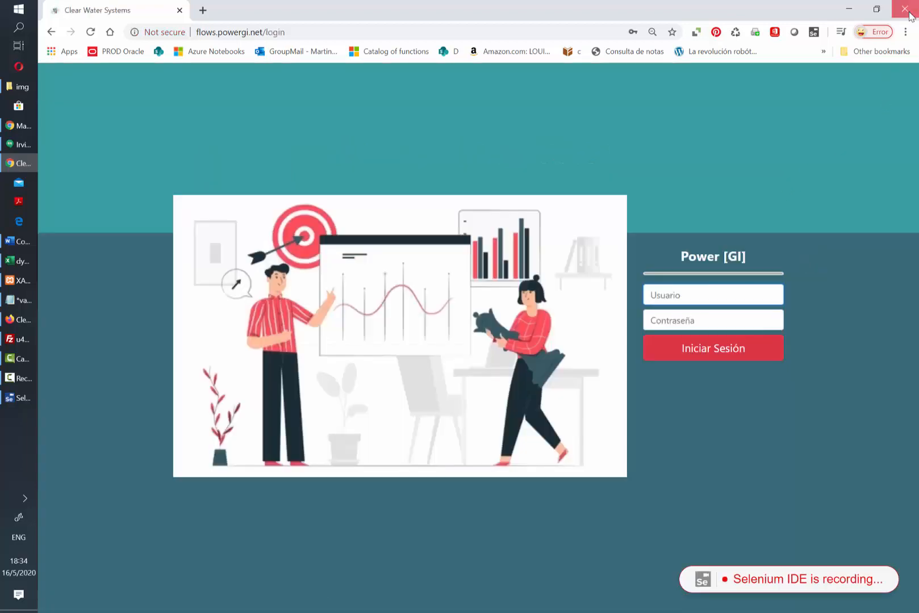
{"action": "left_click", "coordinate": [909, 14]}
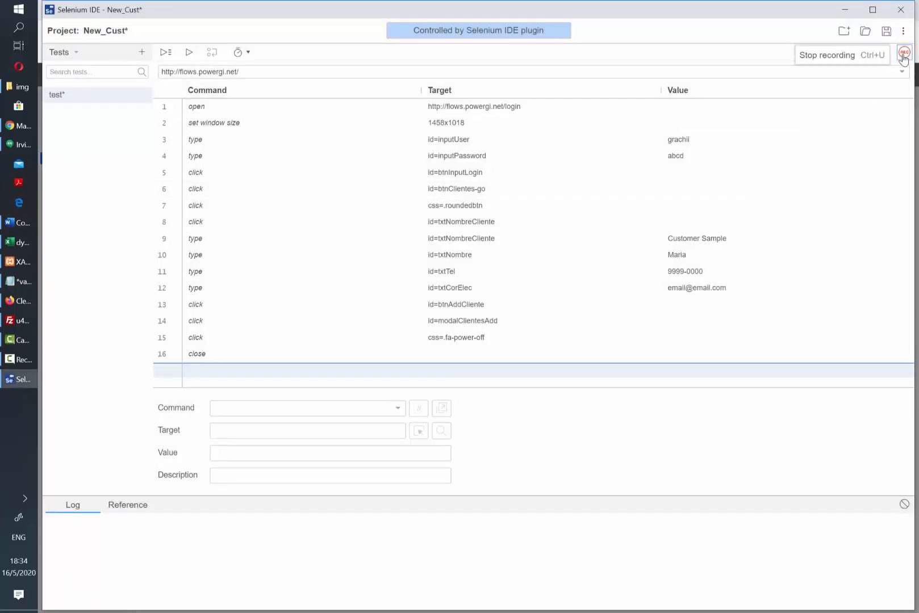
Step: Stop recording and review step 5, the login button targeting id=btnInputLogin
{"action": "left_click", "coordinate": [904, 54]}
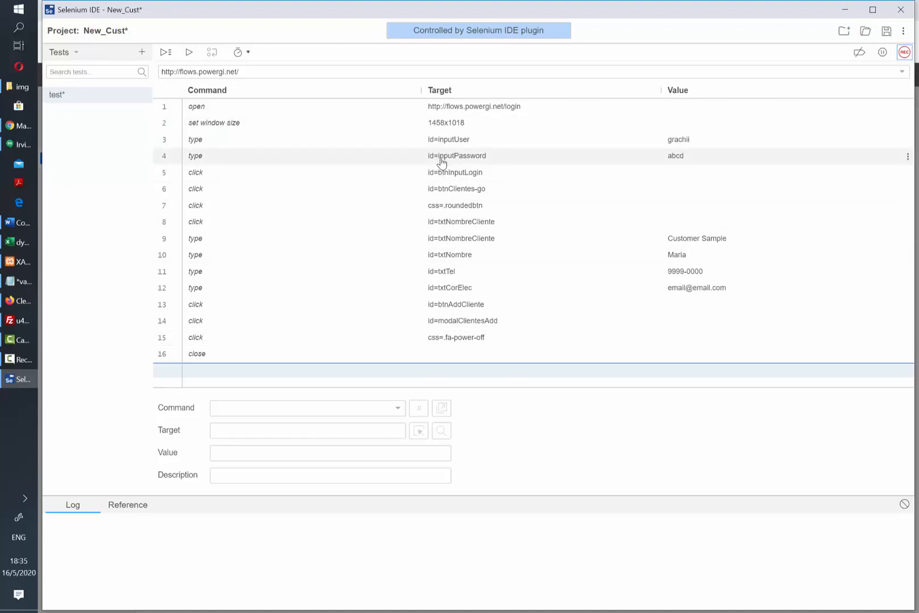
{"action": "left_click", "coordinate": [471, 173]}
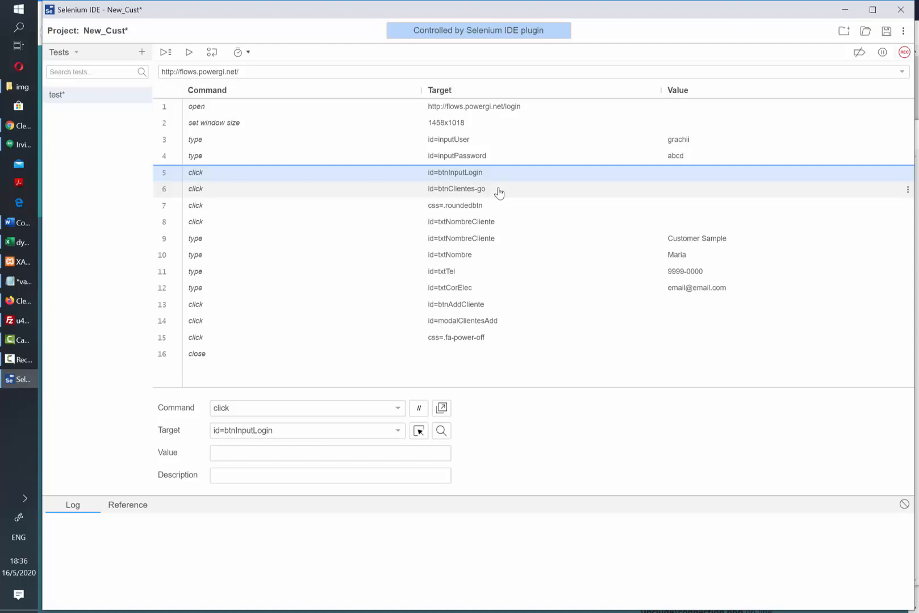
{"action": "left_click", "coordinate": [25, 122]}
{"action": "right_click", "coordinate": [259, 397]}
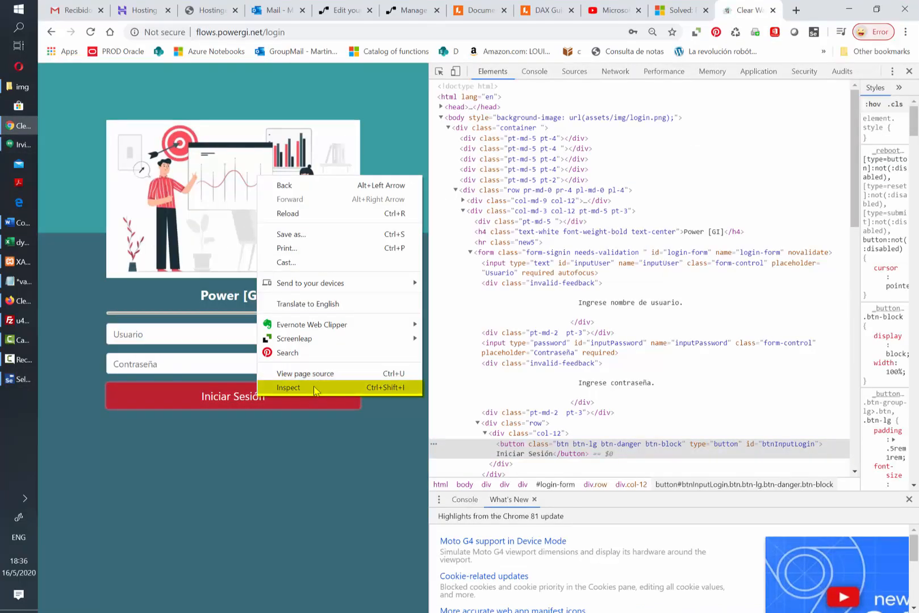
{"action": "left_click", "coordinate": [850, 11]}
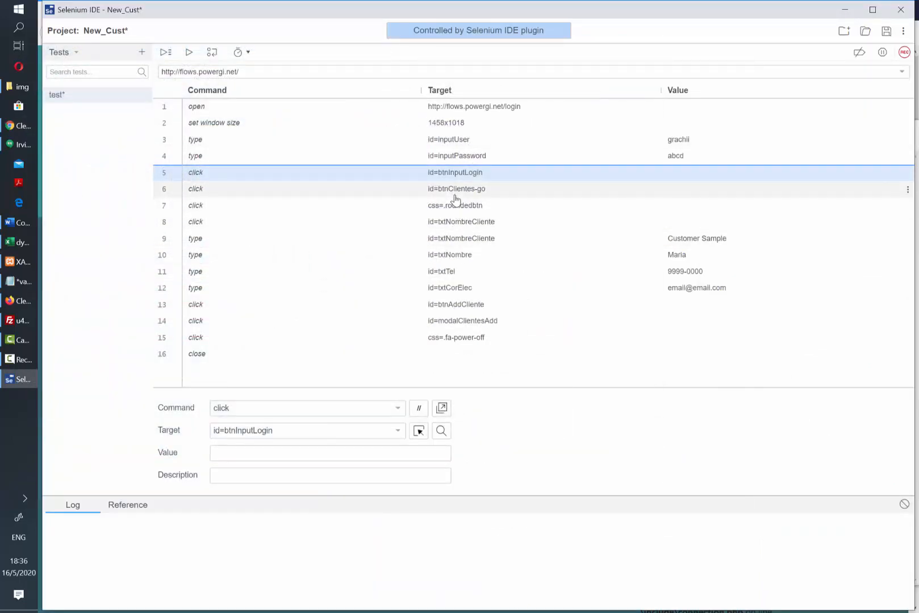
Step: Replay the recorded test from step 1 so all 16 commands pass
{"action": "left_click", "coordinate": [521, 109]}
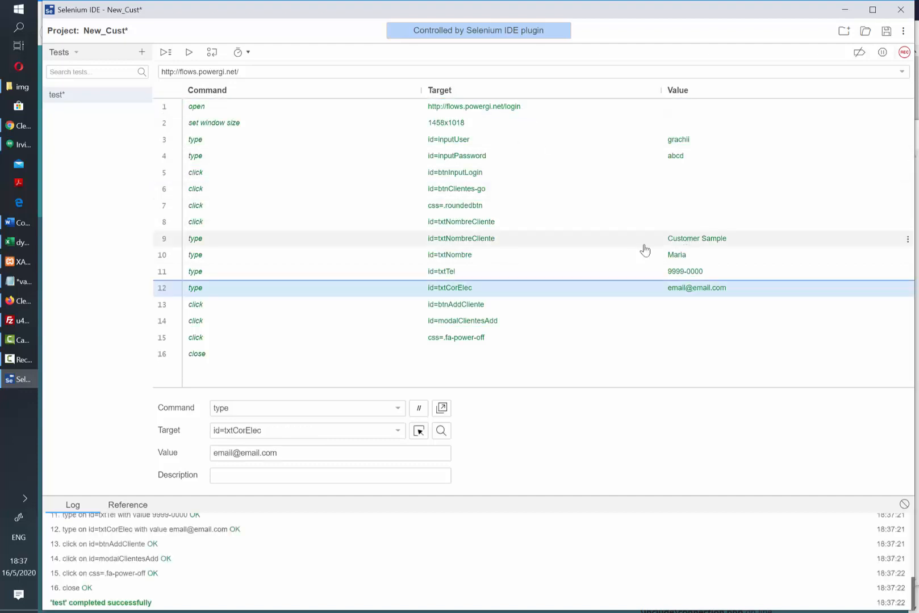
{"action": "left_click", "coordinate": [644, 245]}
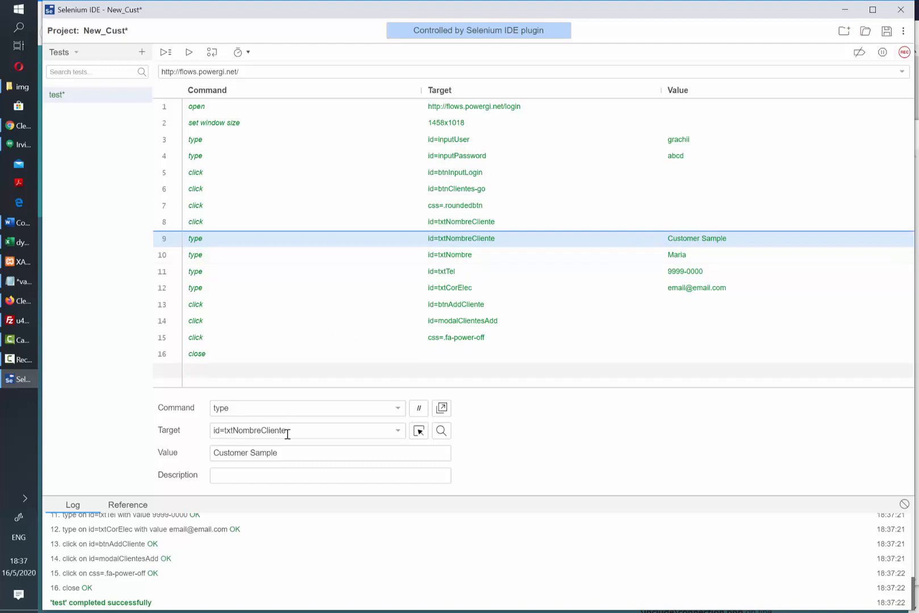
Step: Replace step 9's Customer Sample value with the variable ${cust_name}
{"action": "triple_click", "coordinate": [224, 459]}
{"action": "type", "text": "$"}
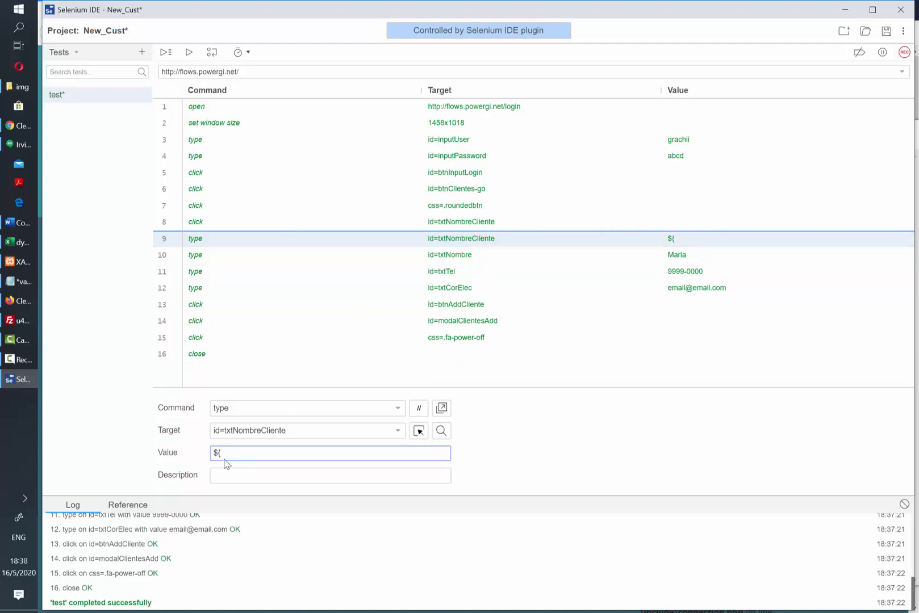
{"action": "type", "text": "{cust_name"}
{"action": "left_click_drag", "start_coordinate": [292, 453], "coordinate": [210, 453]}
{"action": "key", "text": "ctrl+c"}
{"action": "left_click", "coordinate": [24, 282]}
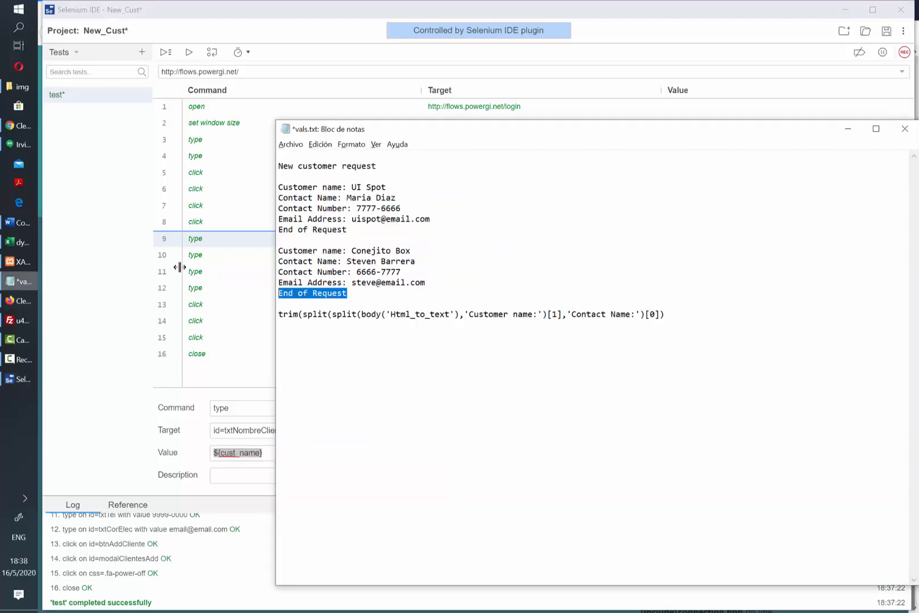
Step: Set step 10's contact value to ${cust_contact} and record it in the notes
{"action": "left_click", "coordinate": [590, 258]}
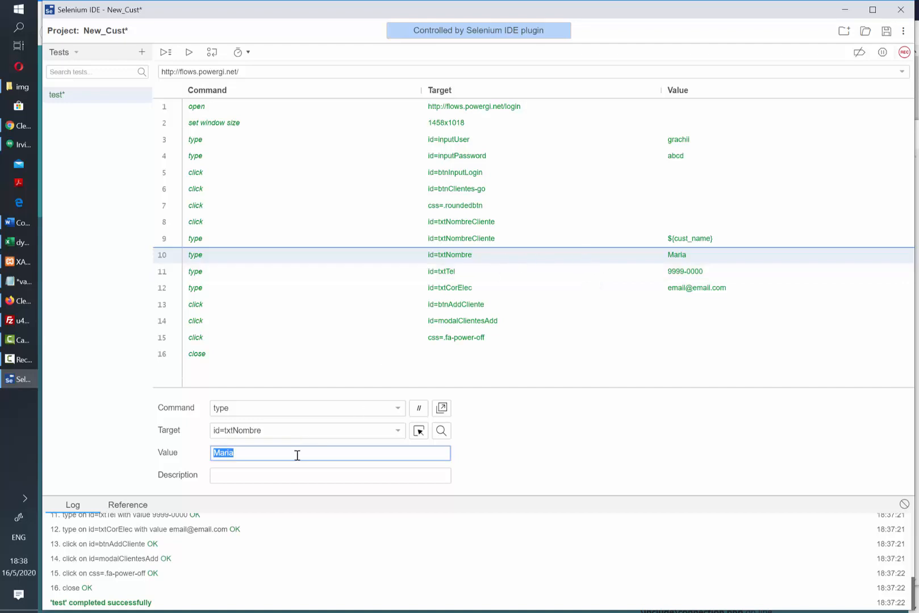
{"action": "key", "text": "ctrl+v"}
{"action": "left_click_drag", "start_coordinate": [219, 453], "coordinate": [261, 452]}
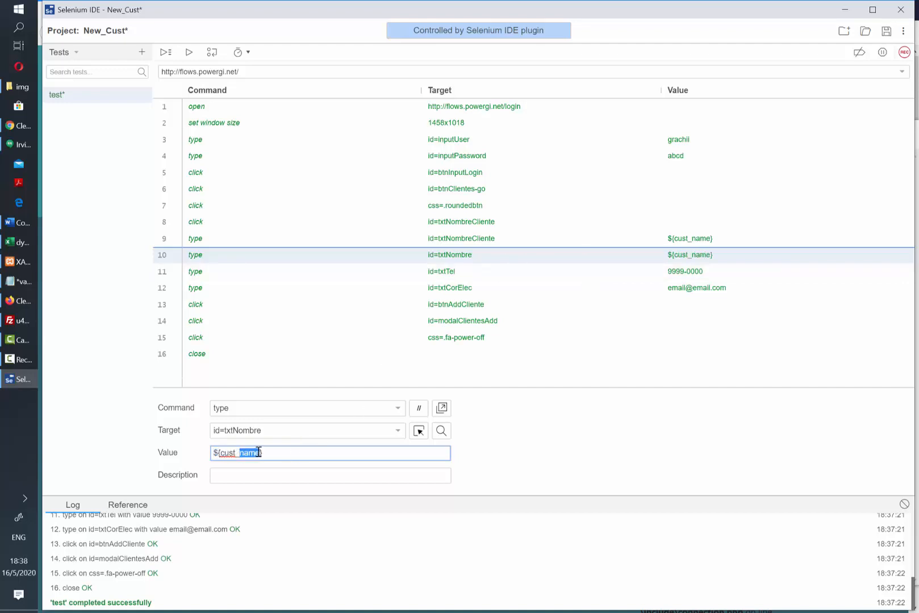
{"action": "type", "text": "contact"}
{"action": "key", "text": "ctrl+a"}
{"action": "key", "text": "ctrl+c"}
{"action": "key", "text": "alt+Tab"}
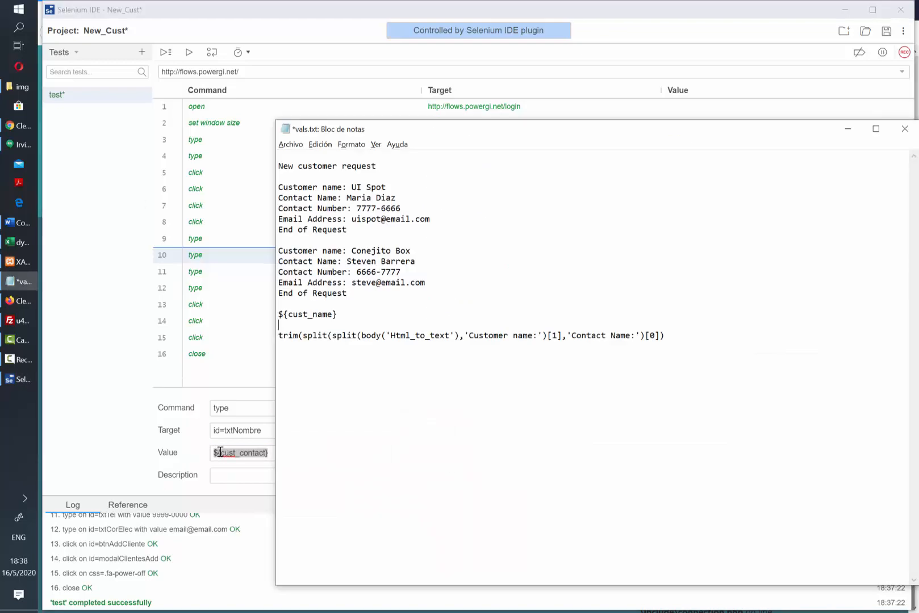
{"action": "key", "text": "ctrl+v"}
{"action": "key", "text": "alt+Tab"}
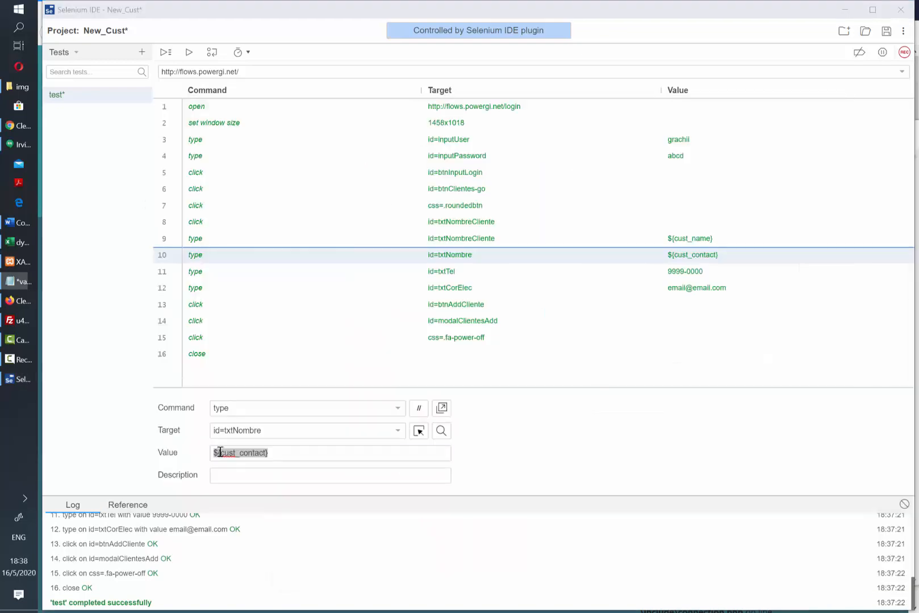
Step: Set step 11's phone value to ${cust_number} and record it in the notes
{"action": "left_click", "coordinate": [296, 273]}
{"action": "mouse_move", "coordinate": [254, 453]}
{"action": "left_mouse_down"}
{"action": "mouse_move", "coordinate": [202, 452]}
{"action": "mouse_move", "coordinate": [264, 452]}
{"action": "left_mouse_up"}
{"action": "key", "text": "ctrl+v"}
{"action": "type", "text": "number"}
{"action": "key", "text": "ctrl+a"}
{"action": "key", "text": "ctrl+c"}
{"action": "key", "text": "alt+Tab"}
{"action": "key", "text": "ctrl+v"}
{"action": "key", "text": "Return"}
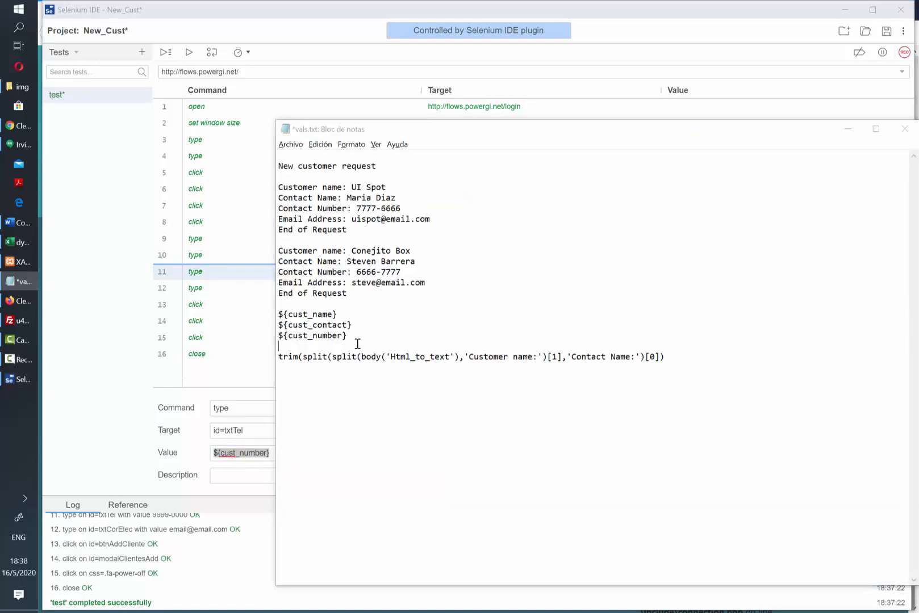
{"action": "key", "text": "alt+Tab"}
Step: Replace the email step's value with ${cust_email}
{"action": "left_click", "coordinate": [486, 289]}
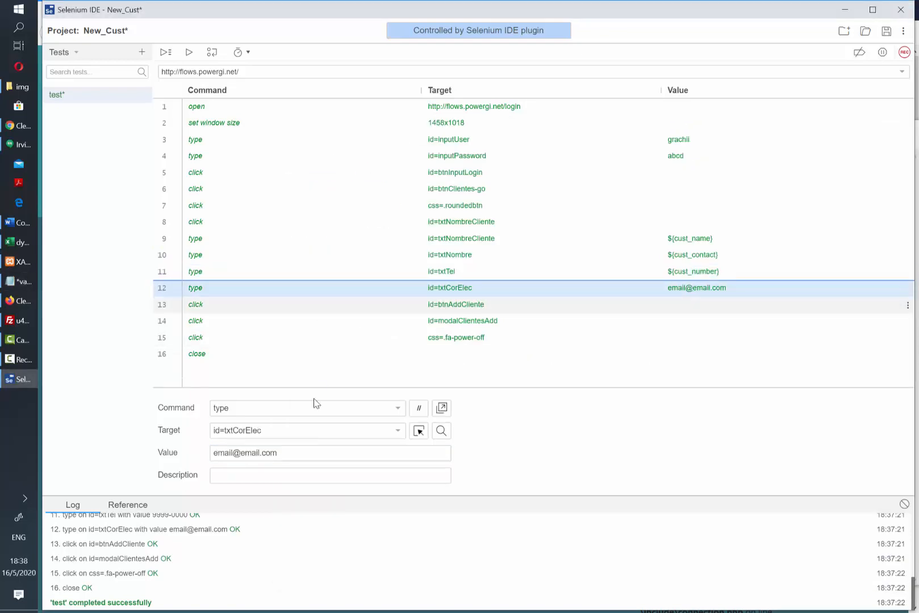
{"action": "triple_click", "coordinate": [269, 453]}
{"action": "key", "text": "ctrl+v"}
{"action": "left_click_drag", "start_coordinate": [239, 452], "coordinate": [268, 453]}
{"action": "type", "text": "email"}
{"action": "key", "text": "ctrl+a"}
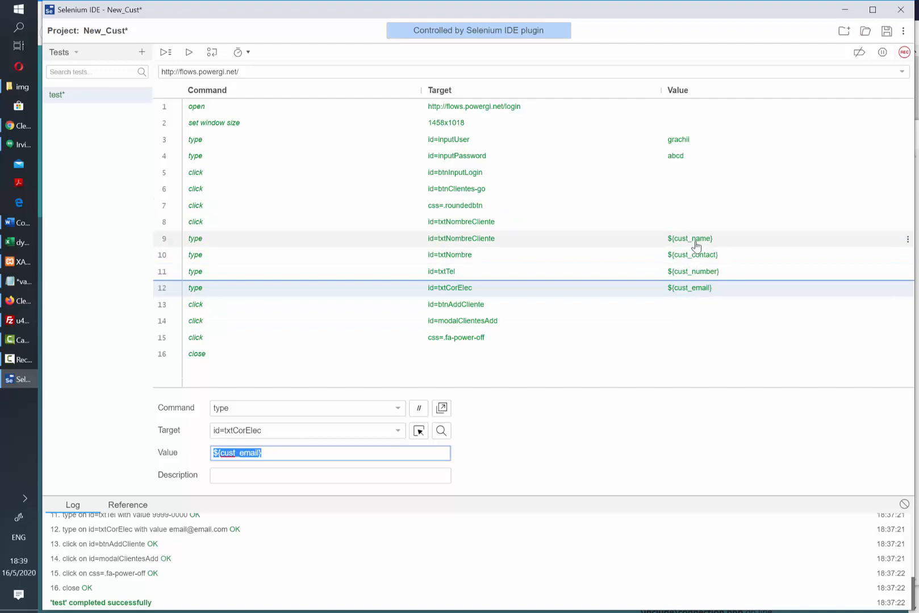
Step: Review the power-off and close steps, then save the Selenium project
{"action": "left_click", "coordinate": [363, 340]}
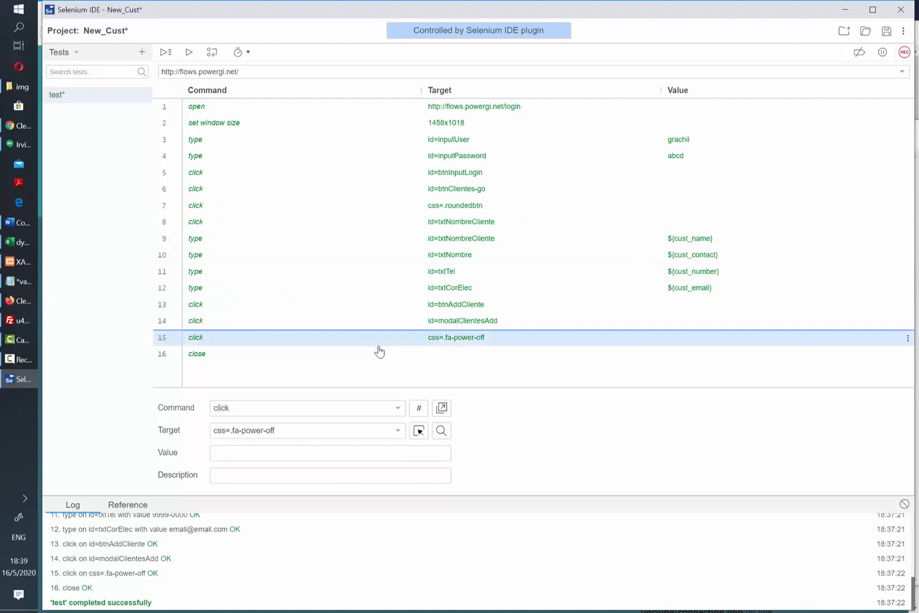
{"action": "left_click", "coordinate": [377, 353]}
{"action": "left_click", "coordinate": [454, 111]}
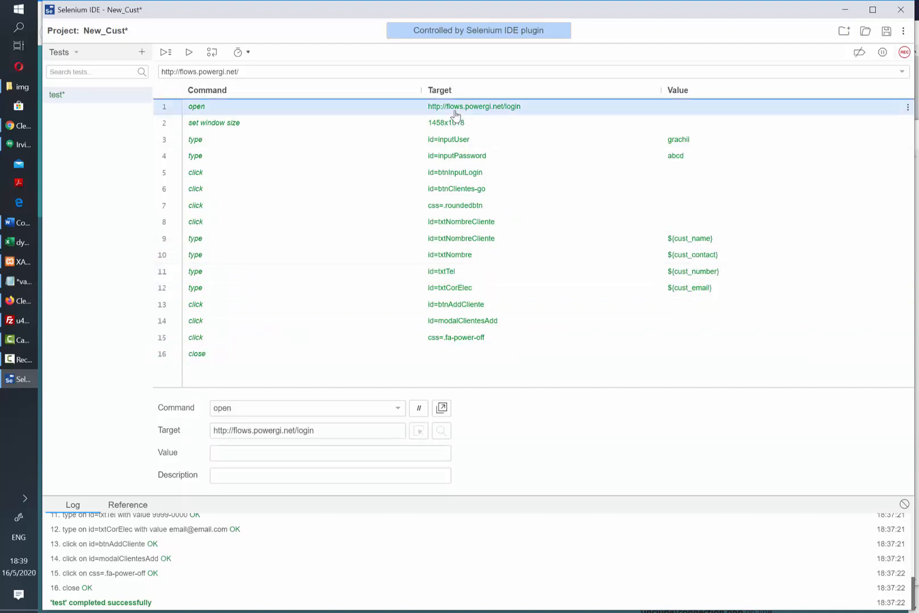
{"action": "left_click", "coordinate": [886, 33]}
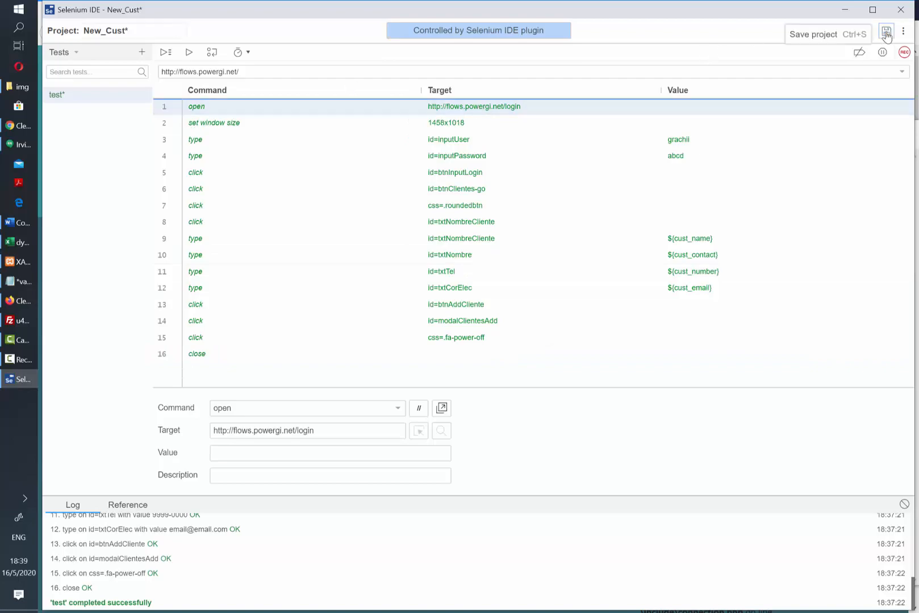
{"action": "left_click", "coordinate": [900, 10]}
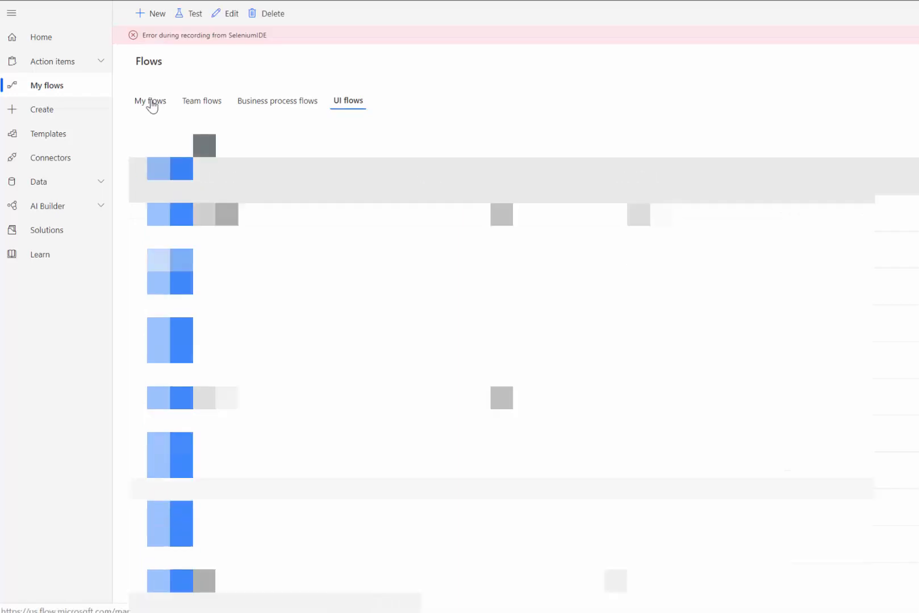
Step: From My flows, create automated flow Create_Customer_Flow with trigger When a new email arrives (V3)
{"action": "left_click", "coordinate": [150, 102]}
{"action": "left_click", "coordinate": [155, 14]}
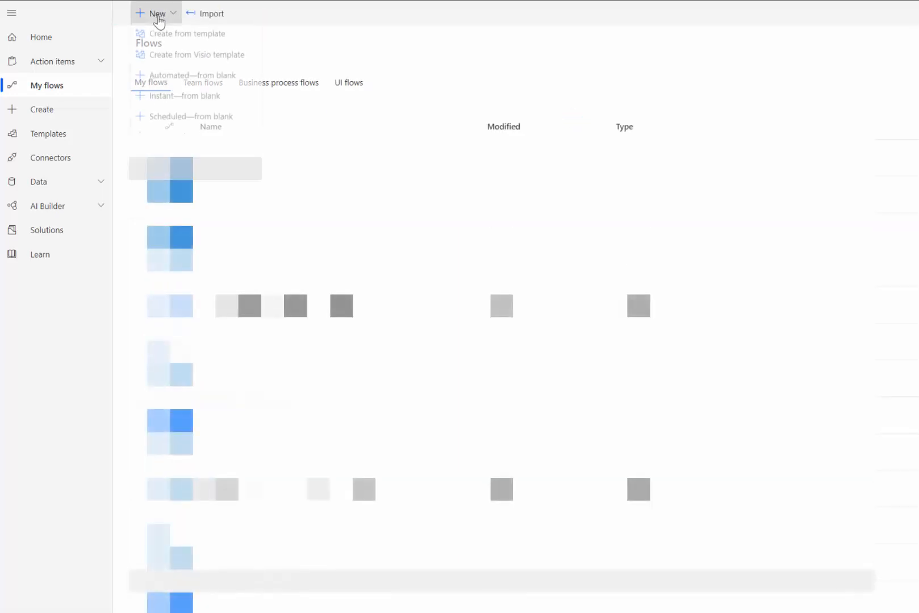
{"action": "left_click", "coordinate": [183, 79]}
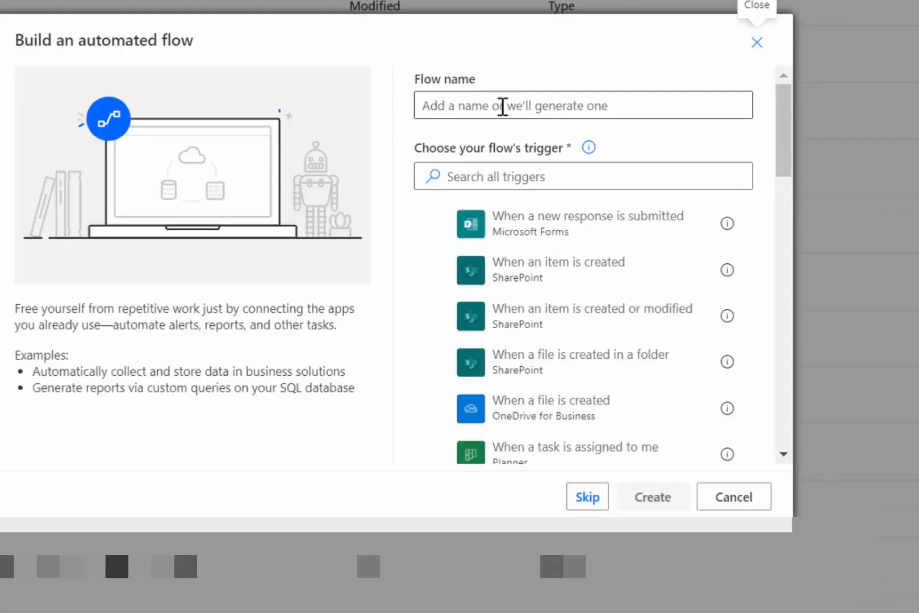
{"action": "key", "text": "ctrl+v"}
{"action": "left_click", "coordinate": [570, 182]}
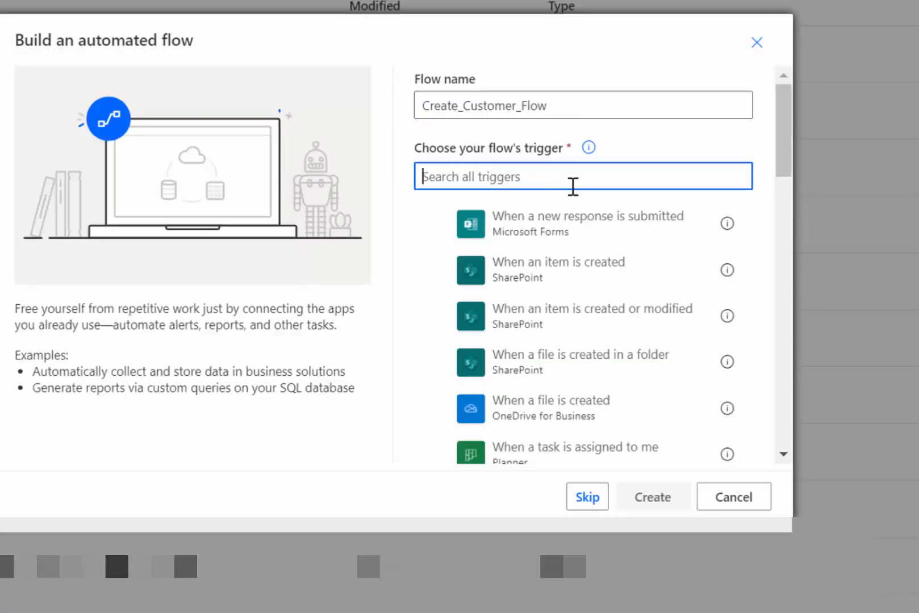
{"action": "type", "text": "email"}
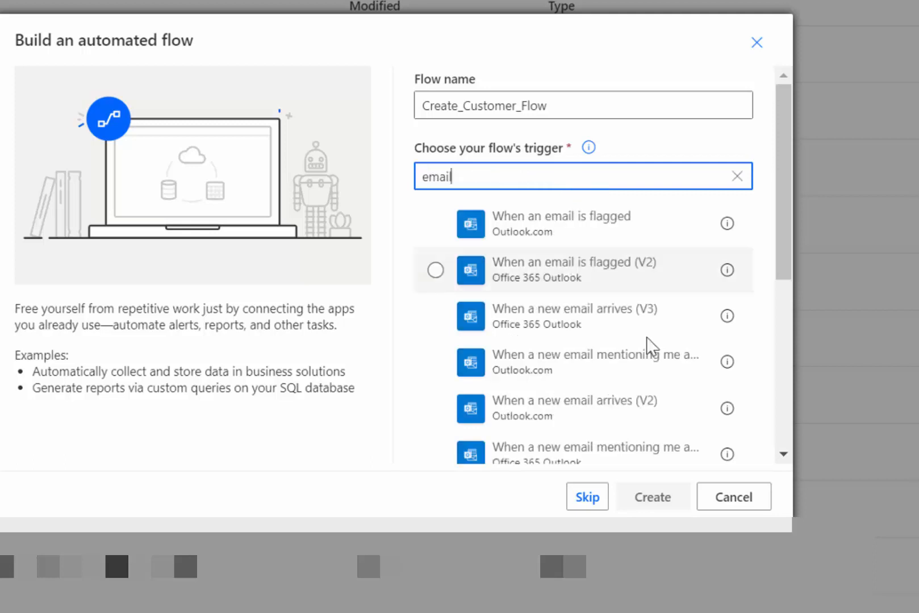
{"action": "left_click", "coordinate": [641, 334]}
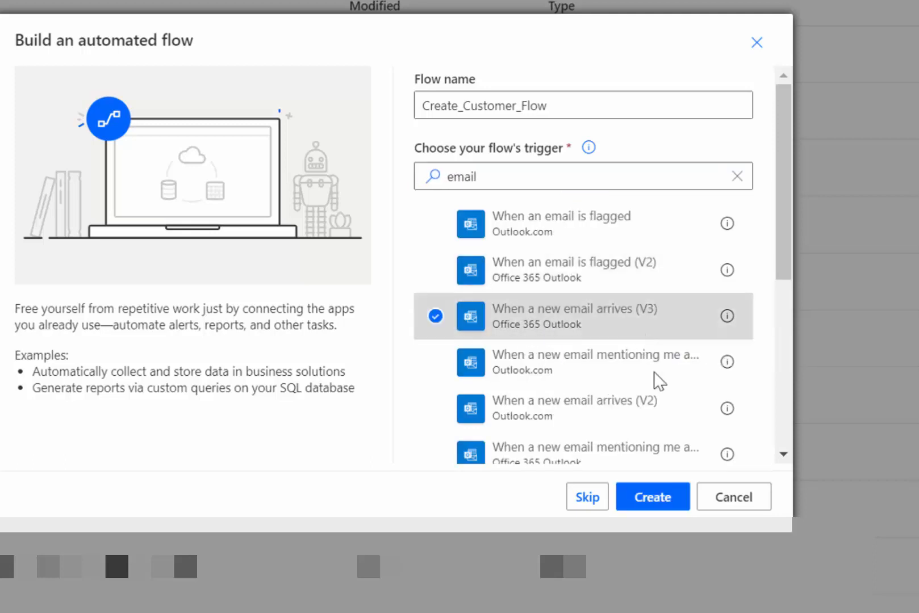
{"action": "left_click", "coordinate": [653, 500]}
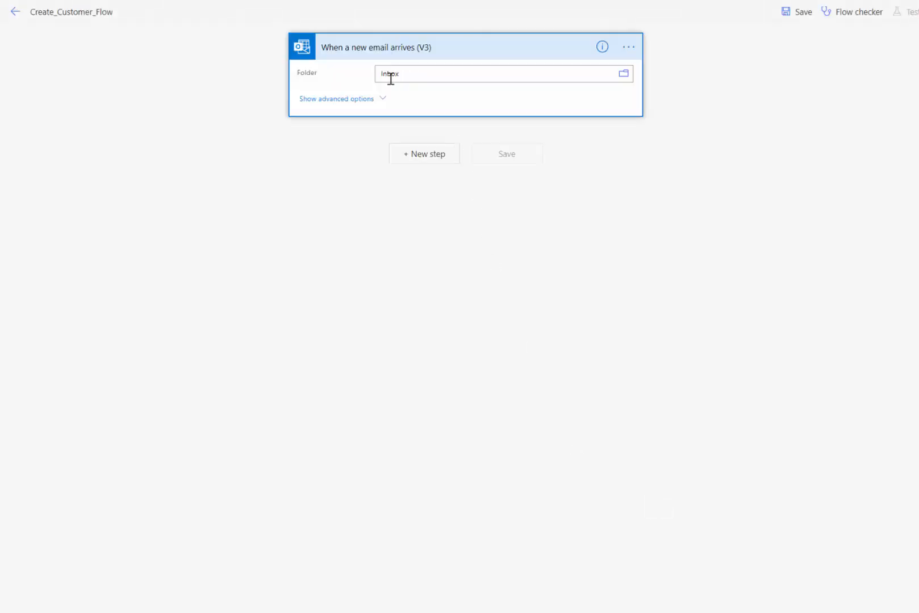
Step: Set the trigger's Subject Filter to 'New customer request' and add a new step below it
{"action": "left_click", "coordinate": [370, 100]}
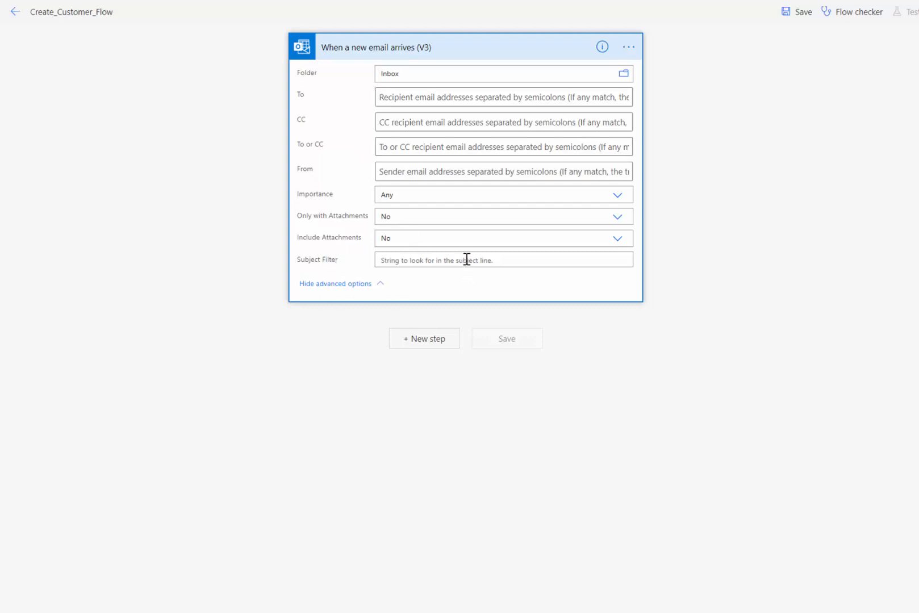
{"action": "key", "text": "alt+Tab"}
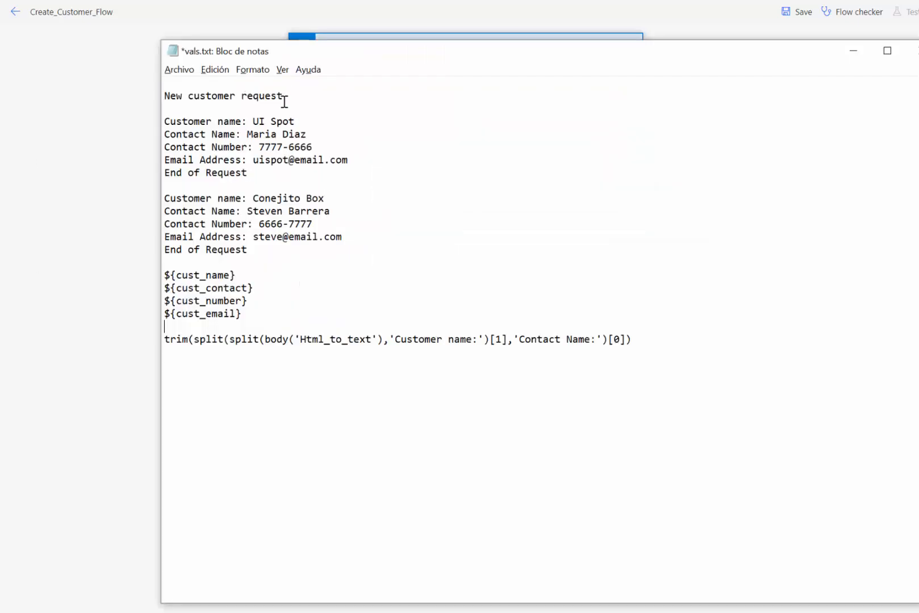
{"action": "left_click_drag", "start_coordinate": [283, 101], "coordinate": [158, 96]}
{"action": "key", "text": "ctrl+c"}
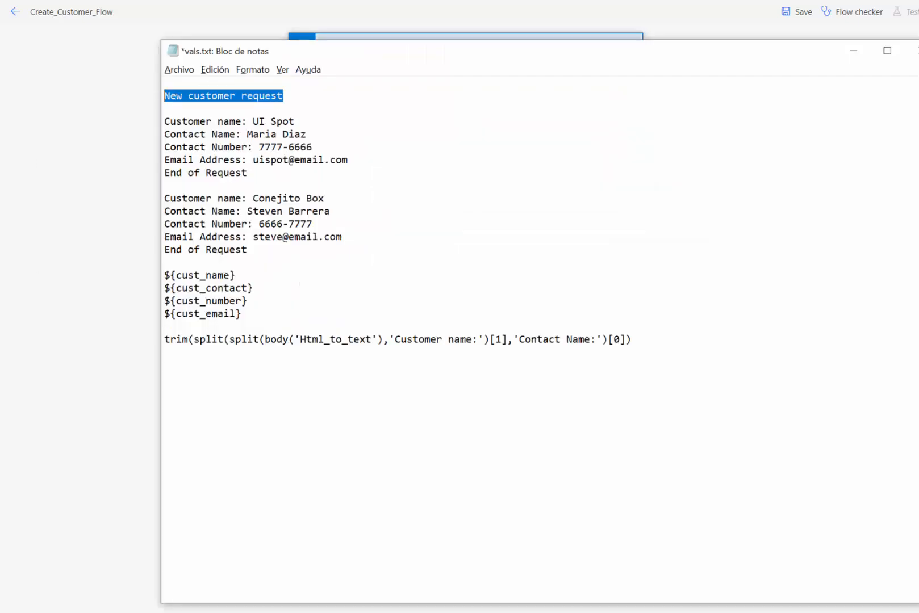
{"action": "key", "text": "alt+Tab"}
{"action": "left_click", "coordinate": [387, 260]}
{"action": "key", "text": "ctrl+v"}
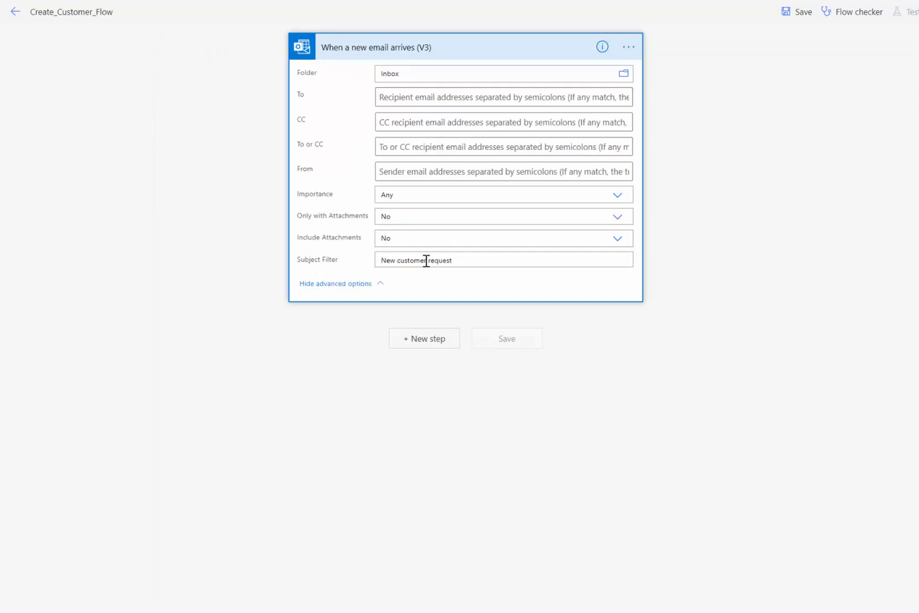
{"action": "left_click", "coordinate": [436, 344]}
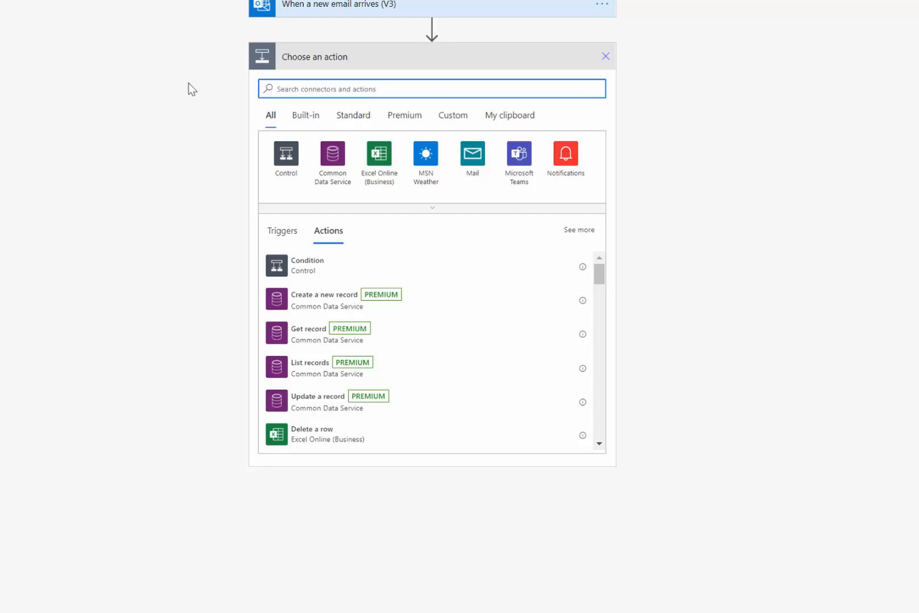
Step: Add an Html to text (Preview) action with the email Body as Content, then add another step
{"action": "type", "text": "html"}
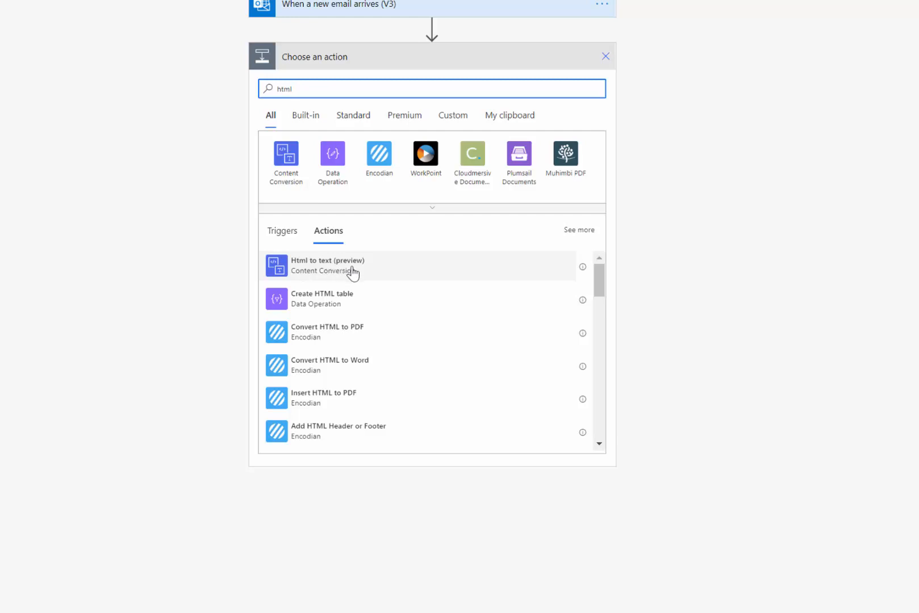
{"action": "left_click", "coordinate": [352, 270]}
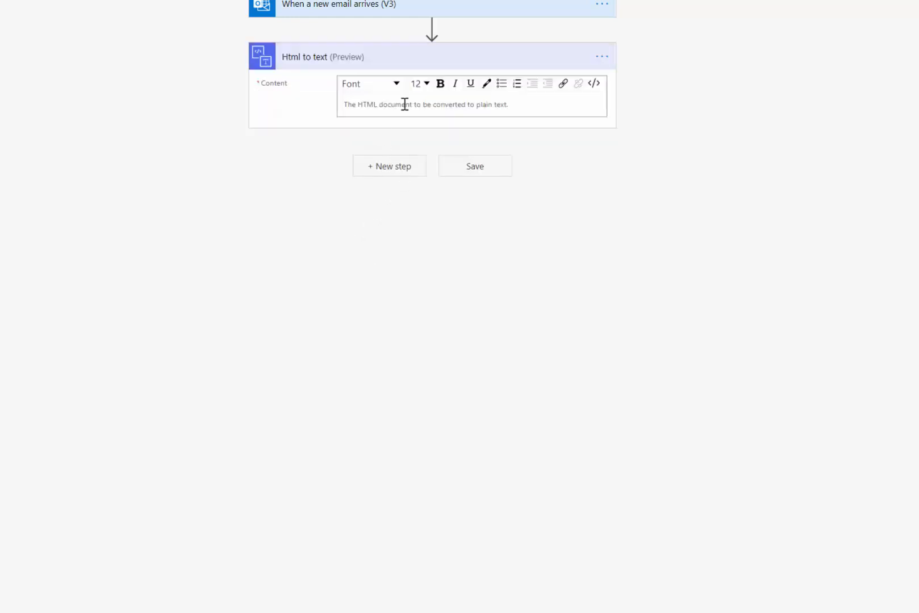
{"action": "left_click", "coordinate": [405, 104]}
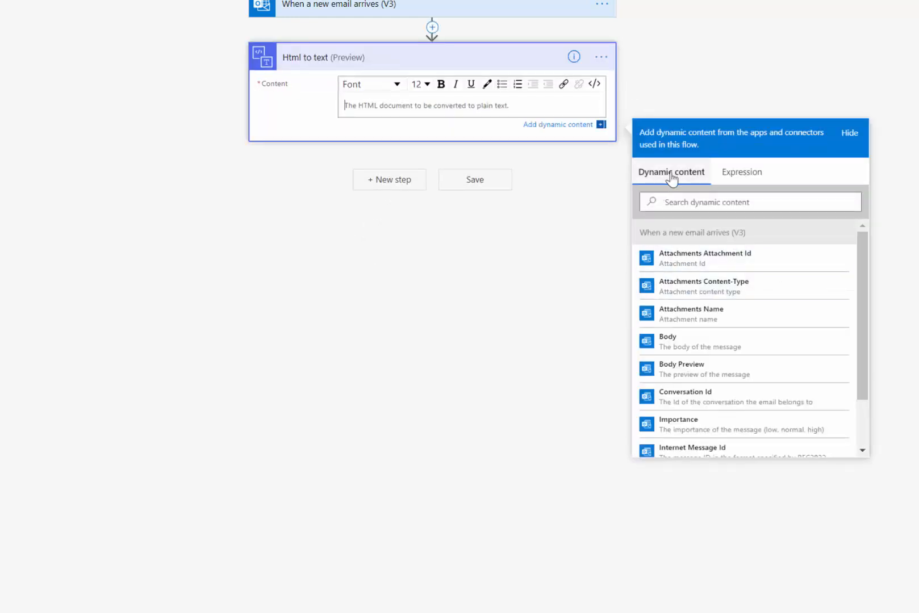
{"action": "left_click", "coordinate": [681, 342]}
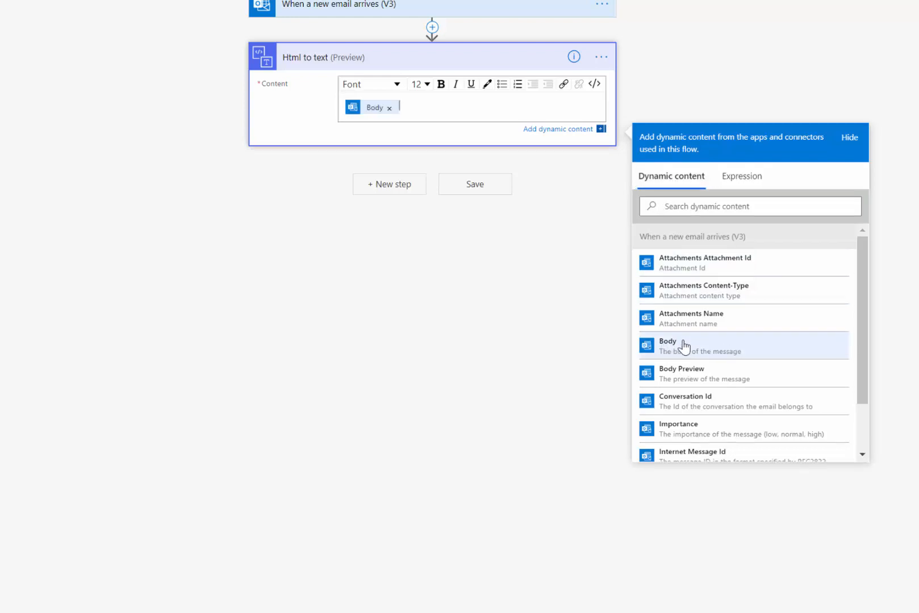
{"action": "left_click", "coordinate": [397, 180]}
{"action": "left_click", "coordinate": [398, 173]}
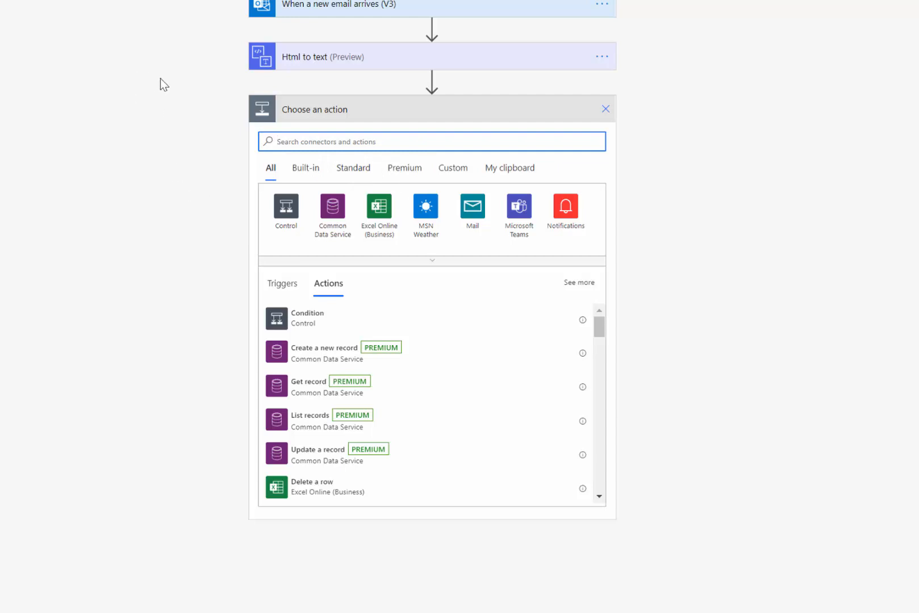
Step: Add an Initialize variable action named cust_name
{"action": "type", "text": "init"}
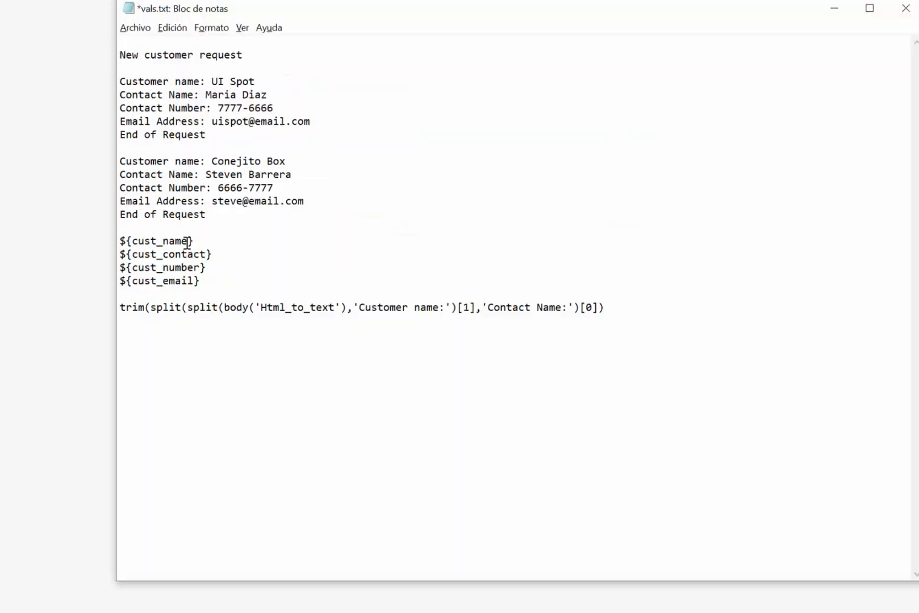
{"action": "left_click_drag", "start_coordinate": [188, 240], "coordinate": [135, 247]}
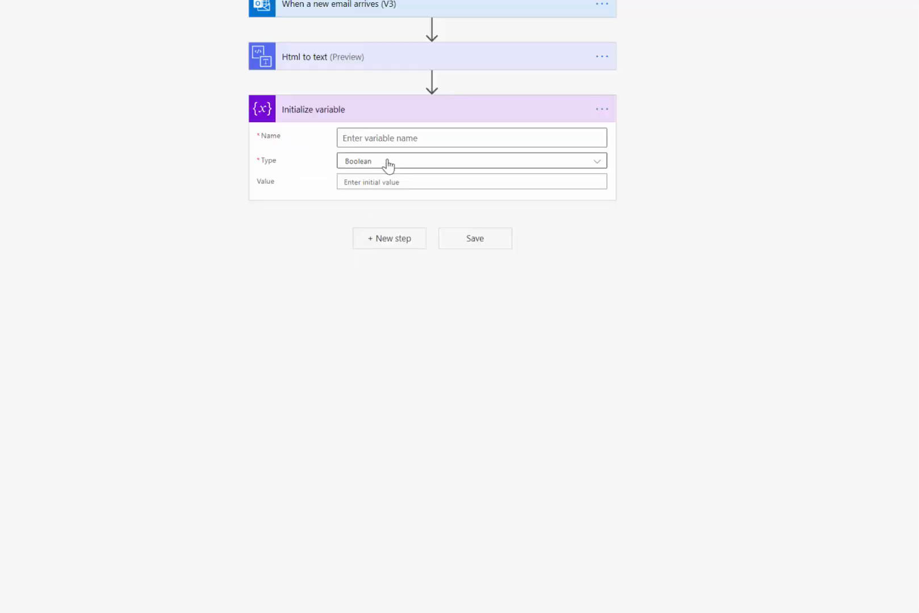
{"action": "left_click", "coordinate": [403, 137]}
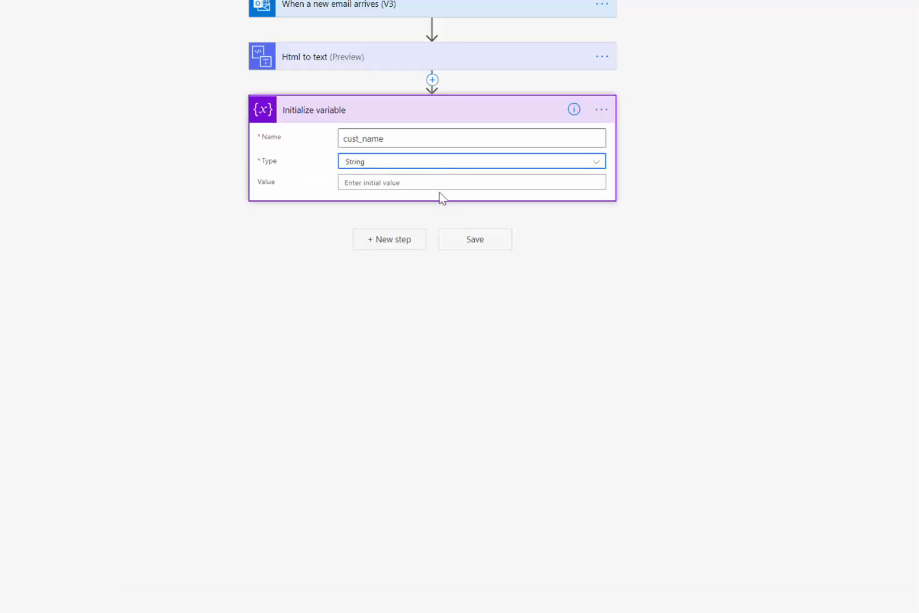
{"action": "left_click", "coordinate": [449, 183]}
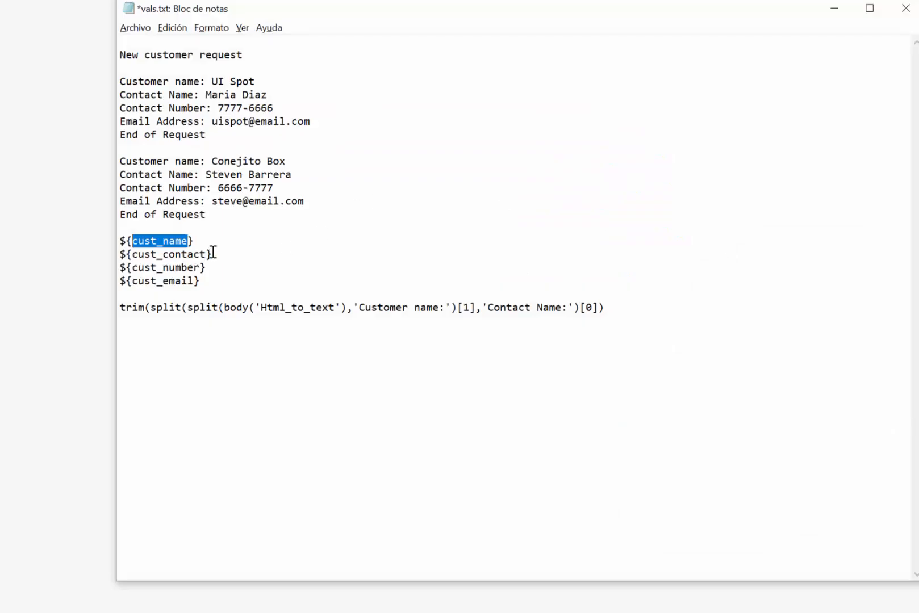
Step: Review the notes' trim(split(...)) formula and its Customer name: delimiter against the sample email
{"action": "left_click_drag", "start_coordinate": [189, 307], "coordinate": [218, 307]}
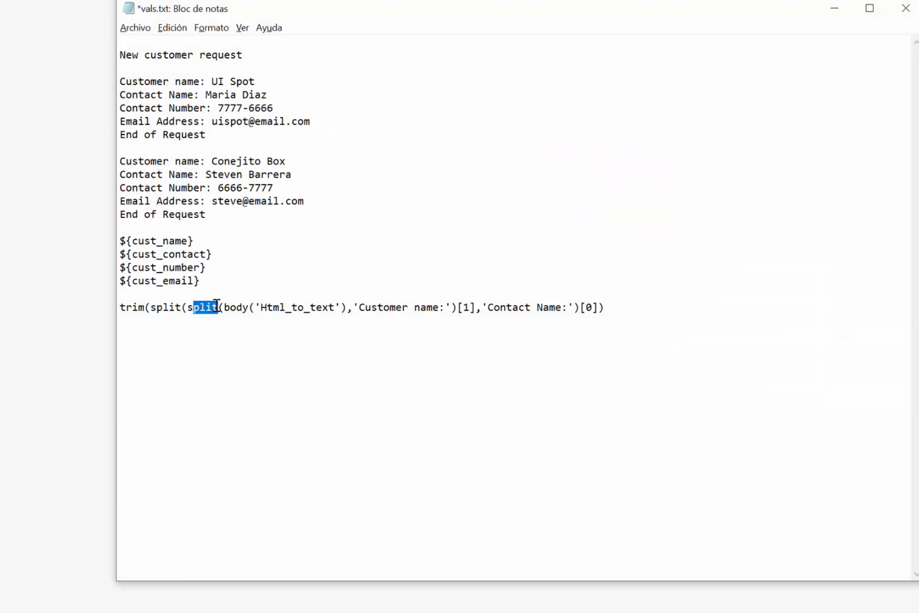
{"action": "left_click", "coordinate": [214, 314]}
{"action": "left_click_drag", "start_coordinate": [360, 308], "coordinate": [445, 308]}
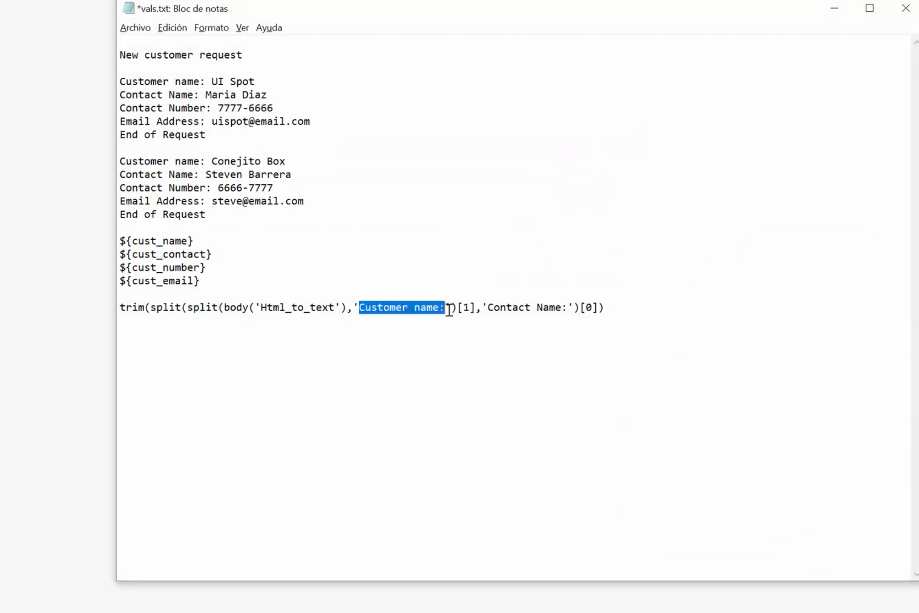
{"action": "left_click", "coordinate": [491, 308]}
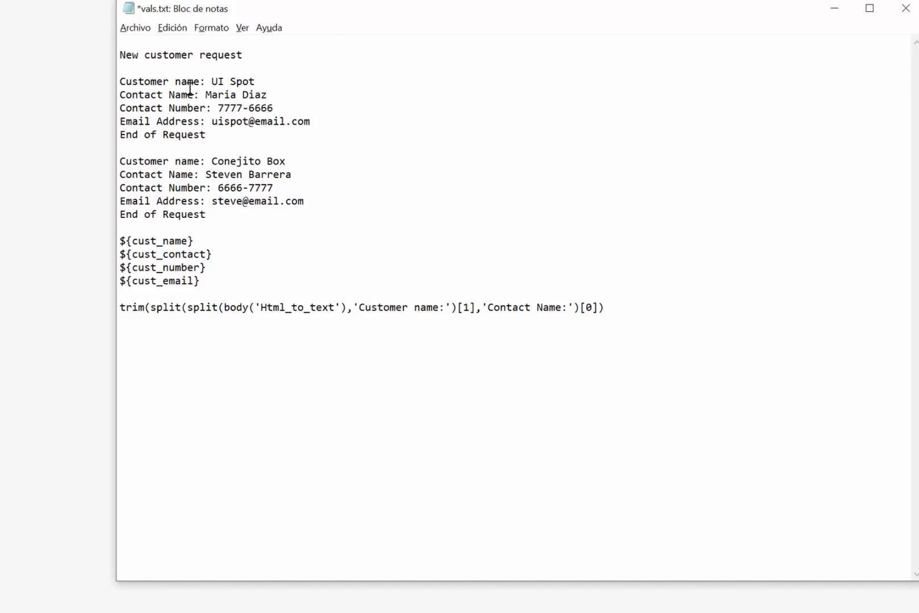
{"action": "left_click_drag", "start_coordinate": [198, 81], "coordinate": [89, 86]}
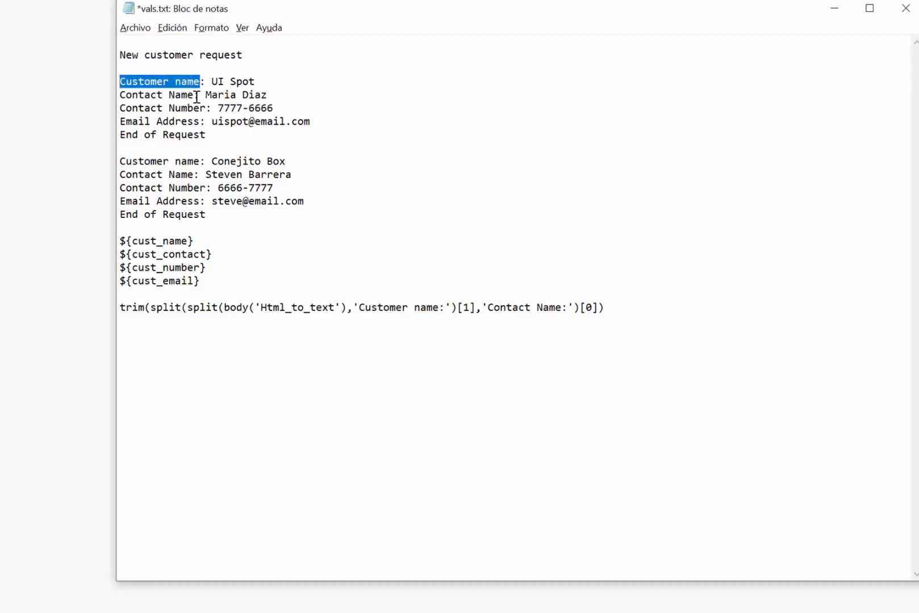
{"action": "left_click_drag", "start_coordinate": [199, 95], "coordinate": [111, 98]}
{"action": "left_click", "coordinate": [615, 301]}
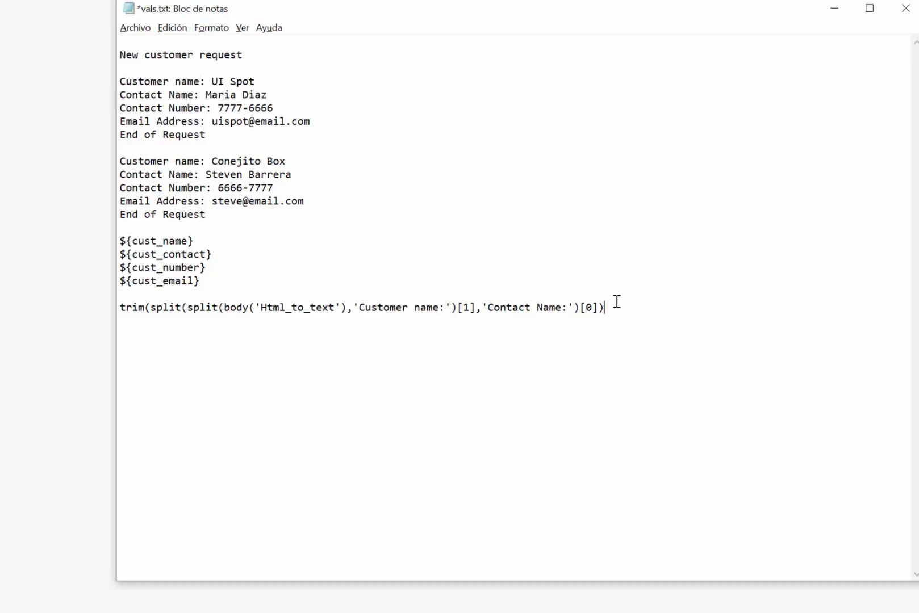
{"action": "left_click_drag", "start_coordinate": [138, 318], "coordinate": [93, 318]}
{"action": "key", "text": "ctrl+c"}
{"action": "left_click", "coordinate": [299, 334]}
{"action": "left_click", "coordinate": [52, 262]}
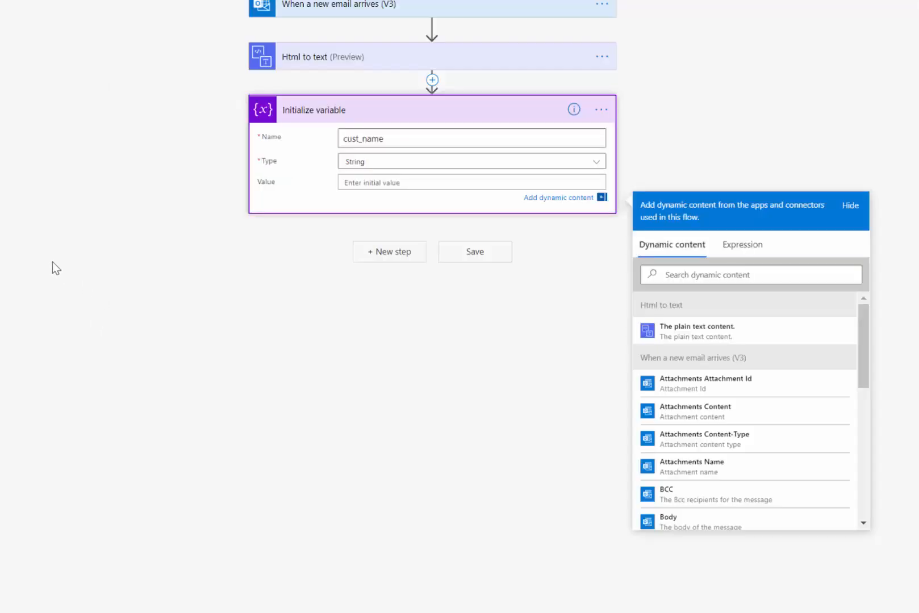
Step: Set cust_name's value to the trim(split(...)) expression from the notes
{"action": "left_click", "coordinate": [412, 181]}
{"action": "key", "text": "ctrl+v"}
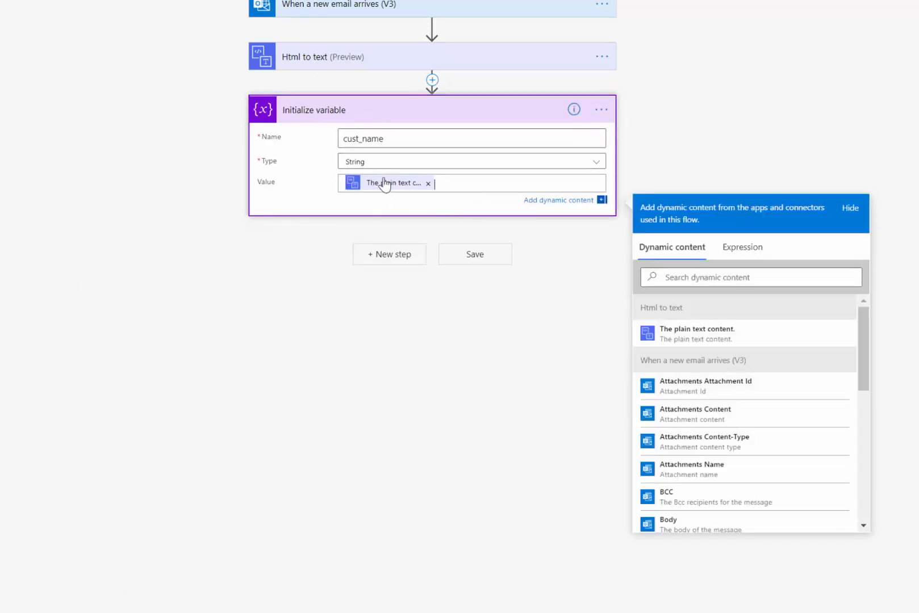
{"action": "left_click", "coordinate": [428, 183]}
{"action": "key", "text": "alt+Tab"}
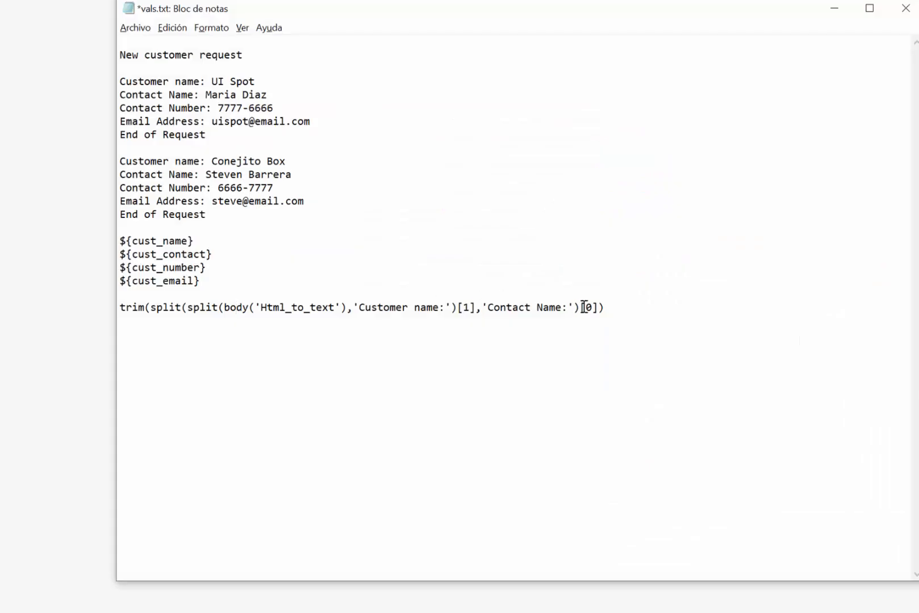
{"action": "key", "text": "alt+Tab"}
{"action": "left_click", "coordinate": [742, 245]}
{"action": "left_click", "coordinate": [720, 277]}
{"action": "key", "text": "ctrl+v"}
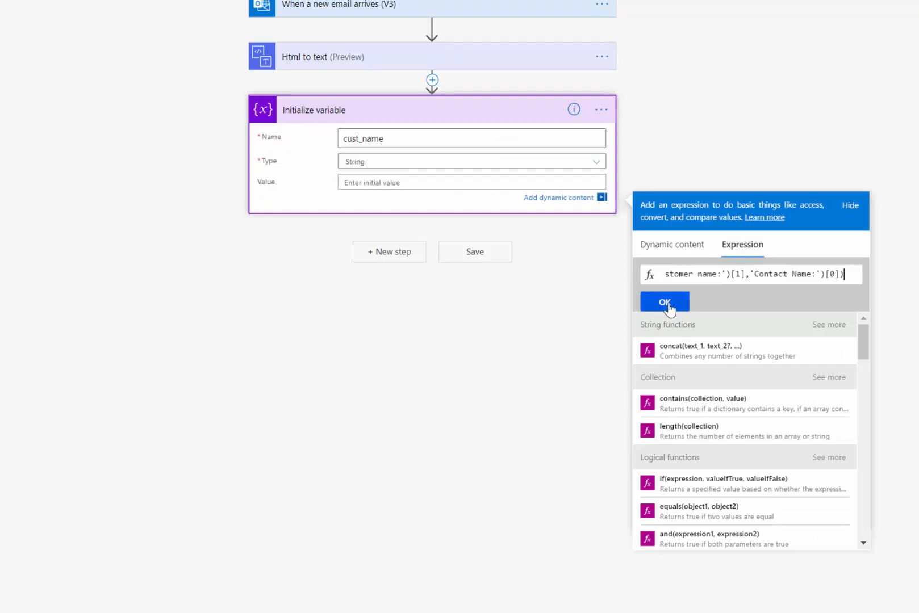
{"action": "left_click", "coordinate": [666, 302]}
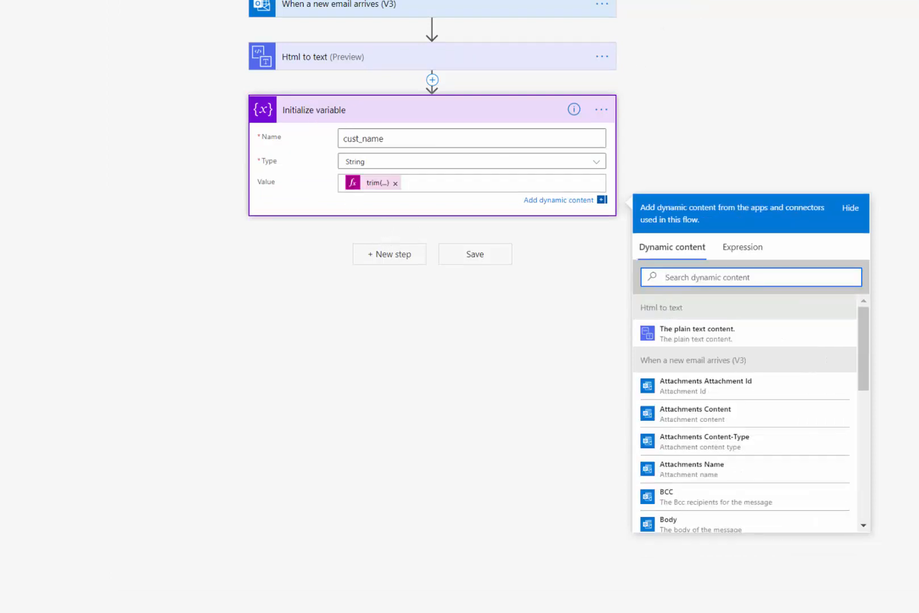
Step: Add a second variable cust_contact whose value is the contact trim(split(...)) expression
{"action": "left_click", "coordinate": [387, 260]}
{"action": "type", "text": "varia"}
{"action": "key", "text": "alt+Tab"}
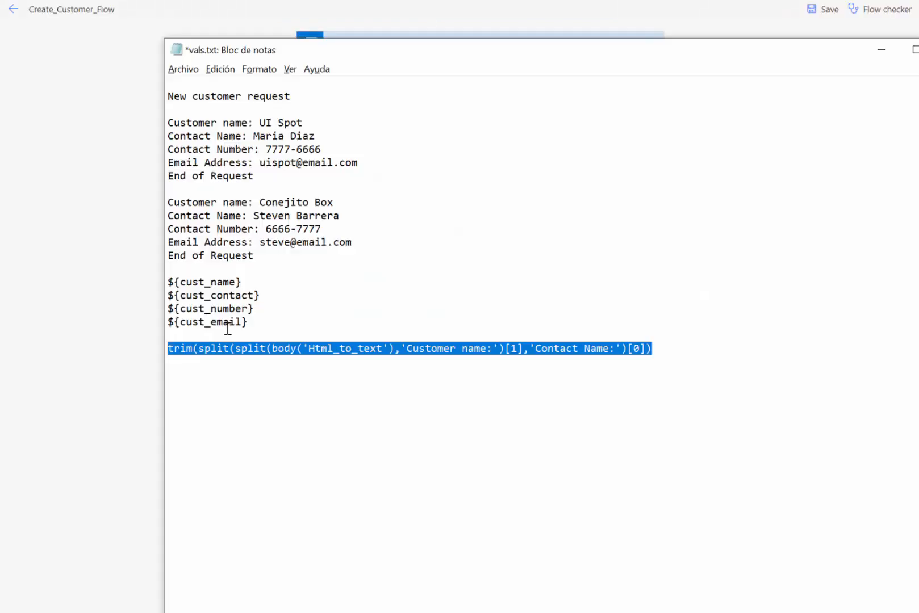
{"action": "left_click_drag", "start_coordinate": [253, 296], "coordinate": [180, 295]}
{"action": "key", "text": "ctrl+c"}
{"action": "key", "text": "alt+Tab"}
{"action": "key", "text": "alt+Tab"}
{"action": "left_click_drag", "start_coordinate": [406, 348], "coordinate": [492, 348]}
{"action": "key", "text": "ctrl+v"}
{"action": "left_click_drag", "start_coordinate": [529, 349], "coordinate": [603, 344]}
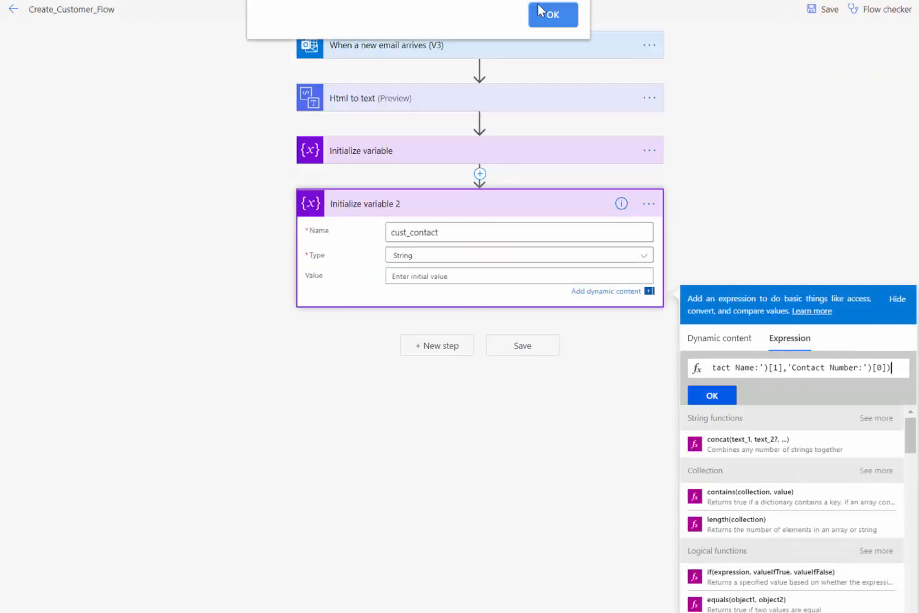
{"action": "key", "text": "alt+Tab"}
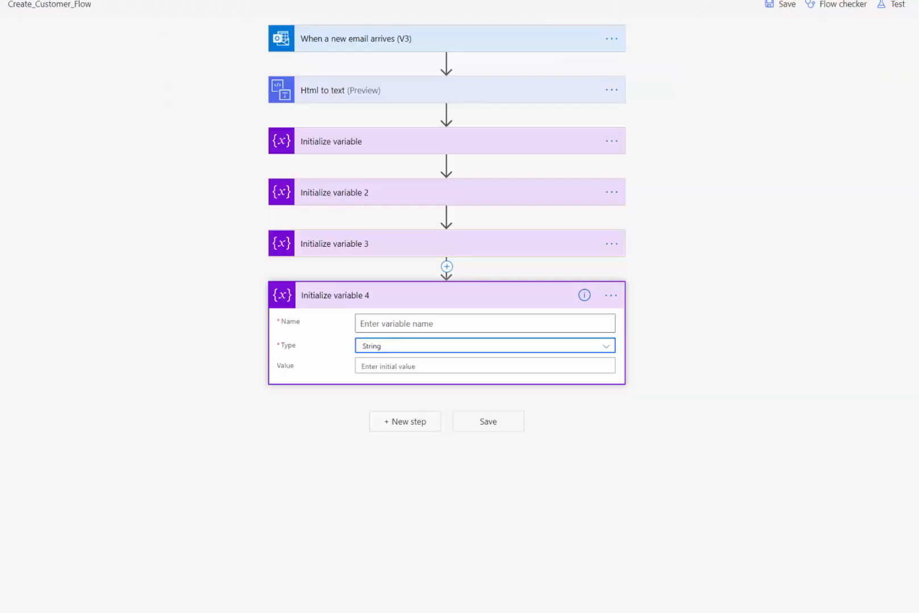
Step: Take the cust_email variable name from the notes for the last variable
{"action": "key", "text": "alt+Tab"}
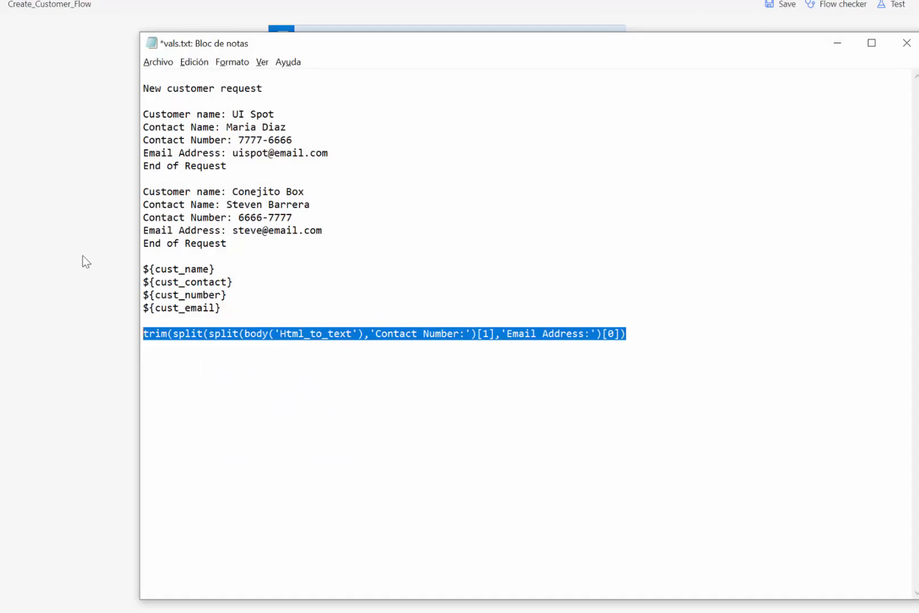
{"action": "left_click_drag", "start_coordinate": [159, 308], "coordinate": [213, 308]}
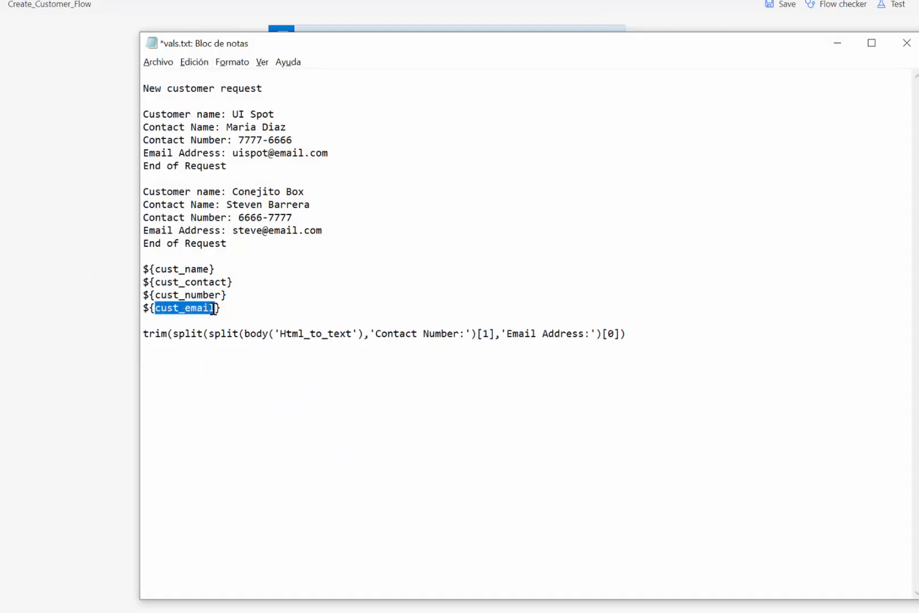
{"action": "key", "text": "alt+Tab"}
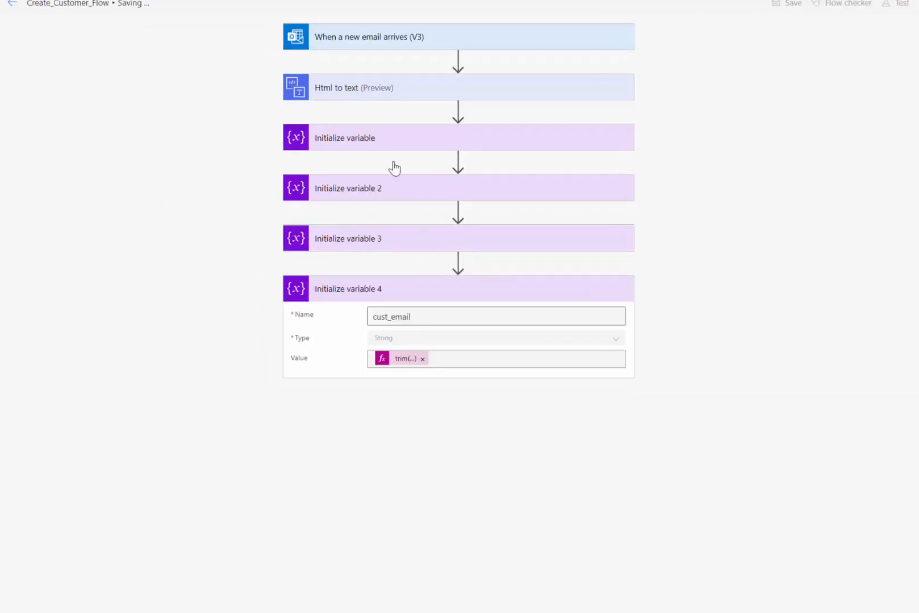
Step: Check the variable values, then add Run a UI flow for web running New_Cust
{"action": "left_click", "coordinate": [430, 235]}
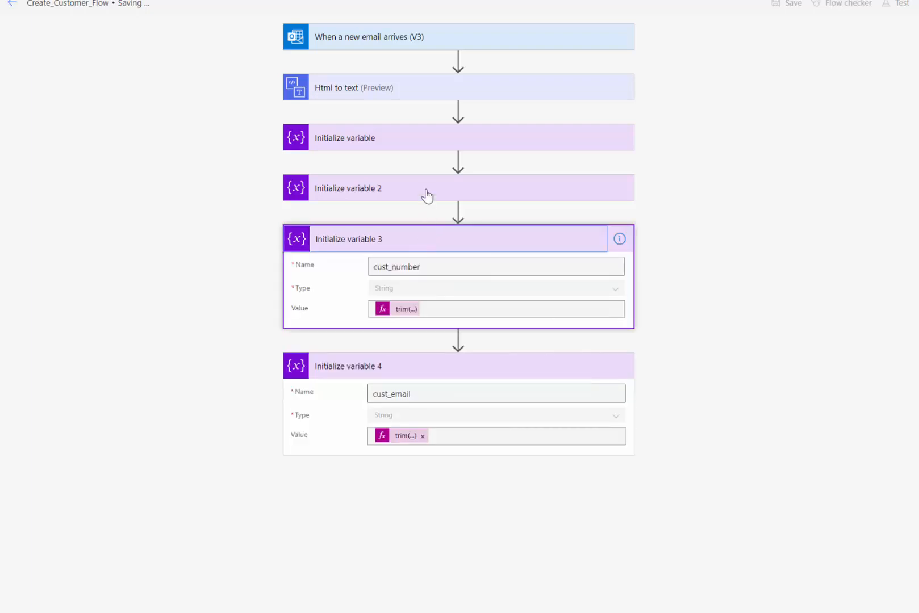
{"action": "left_click", "coordinate": [426, 193]}
{"action": "left_click", "coordinate": [431, 572]}
{"action": "type", "text": "flow"}
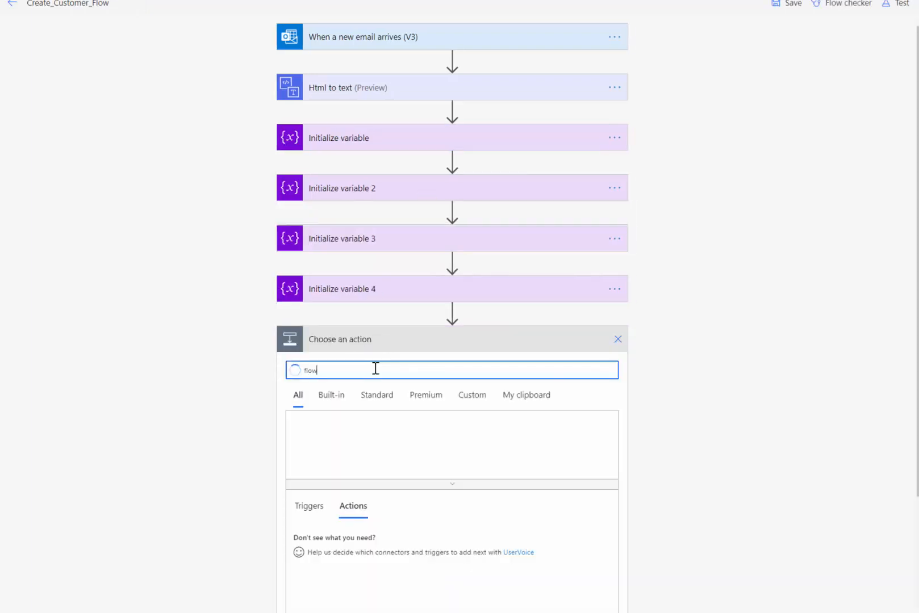
{"action": "scroll", "coordinate": [362, 374], "scroll_direction": "down", "scroll_amount": 1}
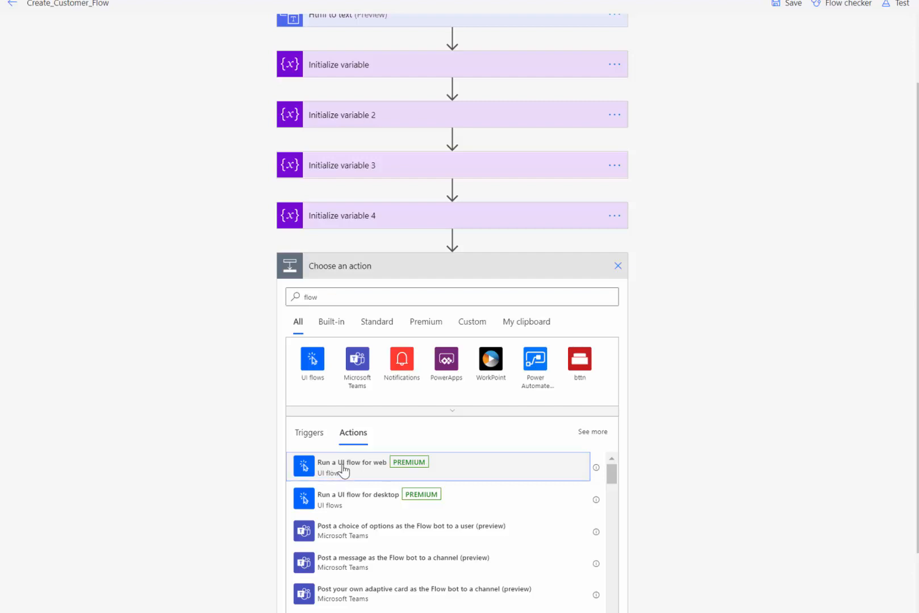
{"action": "left_click", "coordinate": [347, 467]}
{"action": "left_click", "coordinate": [615, 368]}
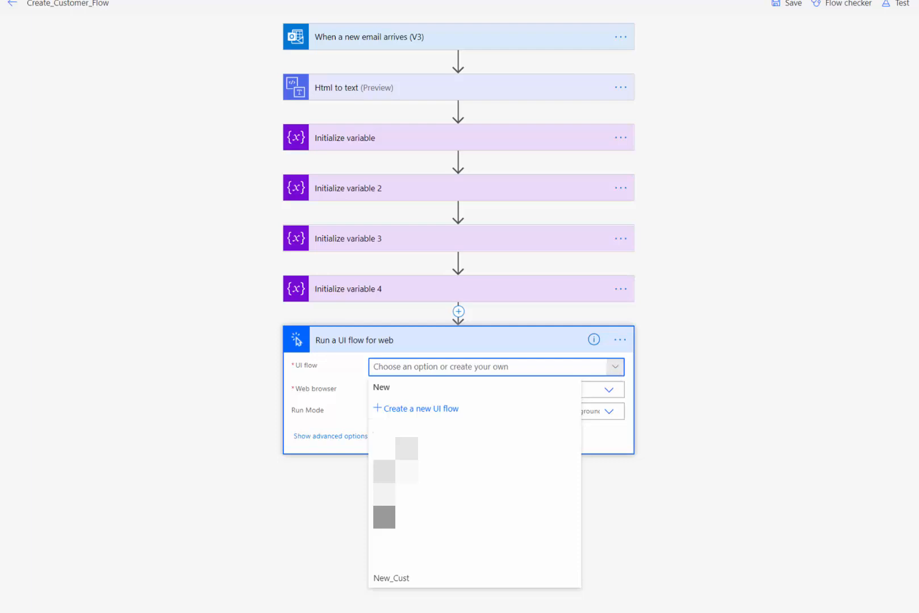
{"action": "left_click", "coordinate": [432, 579]}
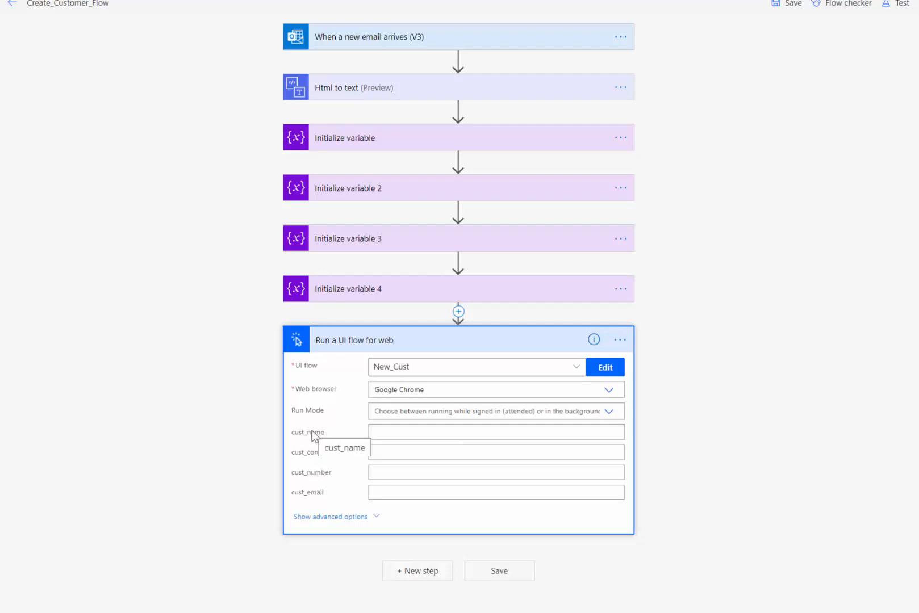
Step: Fill New_Cust's four inputs with the cust_name, cust_contact, cust_number and cust_email variables
{"action": "left_click", "coordinate": [375, 433]}
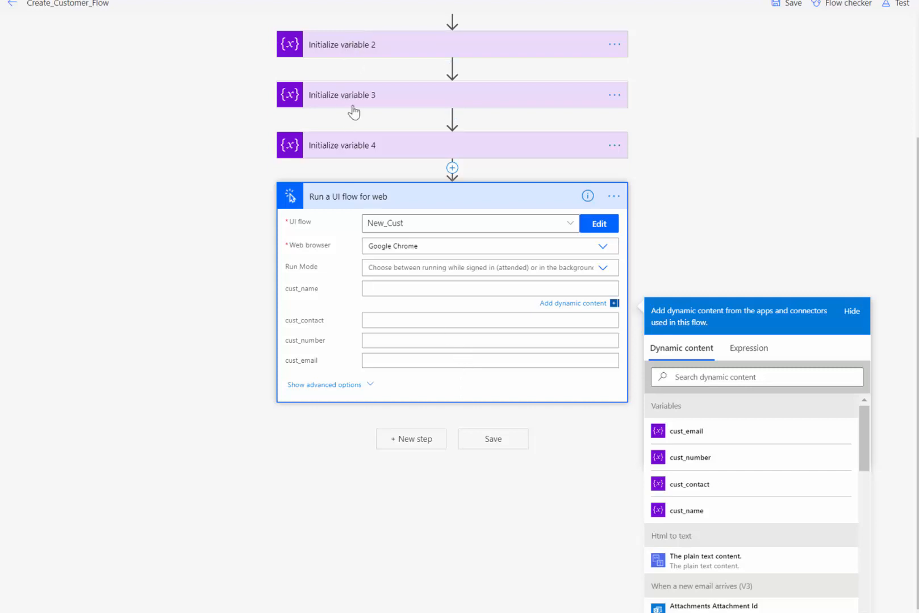
{"action": "left_click", "coordinate": [686, 510]}
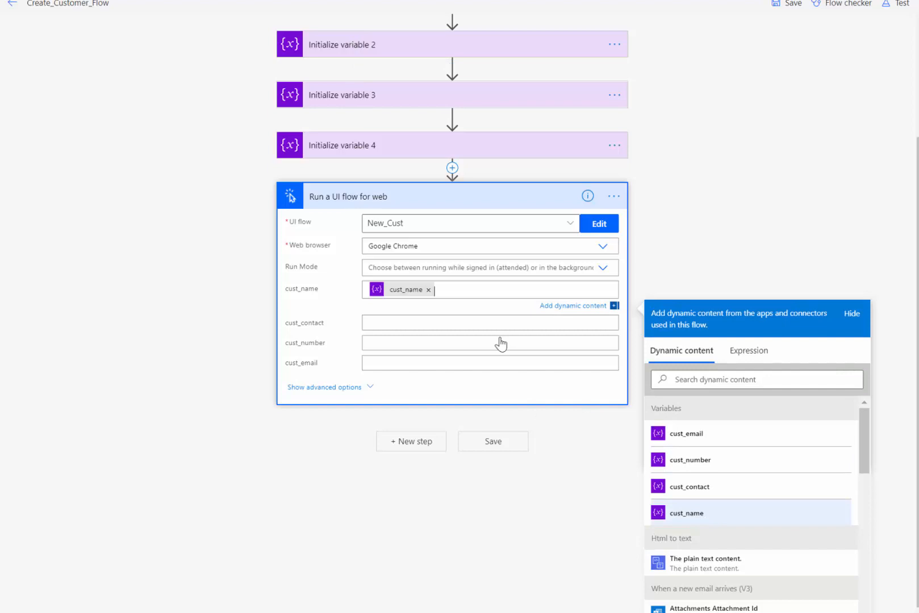
{"action": "left_click", "coordinate": [425, 325]}
{"action": "left_click", "coordinate": [689, 484]}
{"action": "left_click", "coordinate": [441, 345]}
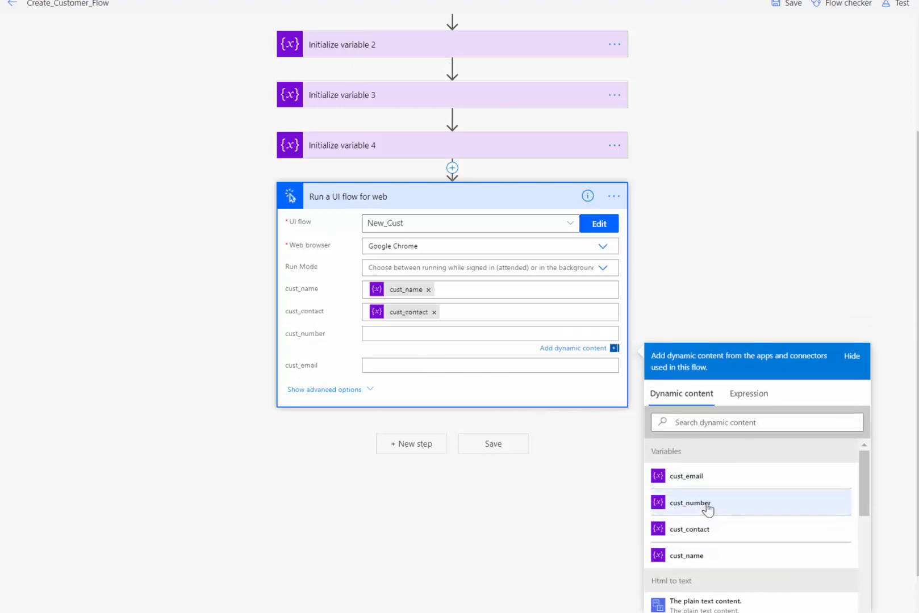
{"action": "left_click", "coordinate": [652, 506]}
{"action": "left_click", "coordinate": [469, 368]}
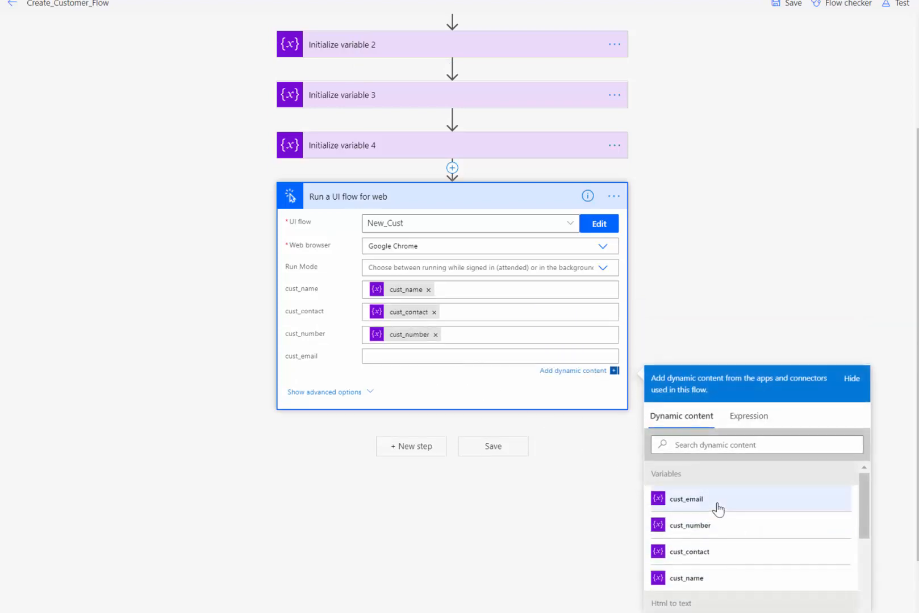
{"action": "left_click", "coordinate": [712, 500]}
Step: Save the flow and bring up the UI flow step's options and connections
{"action": "key", "text": "ctrl+s"}
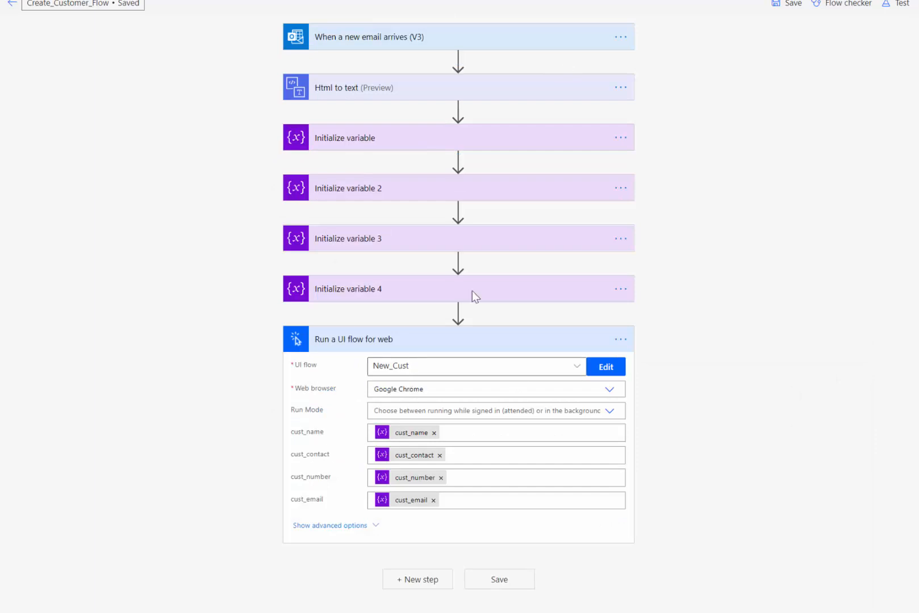
{"action": "mouse_move", "coordinate": [476, 312]}
{"action": "left_click", "coordinate": [620, 338]}
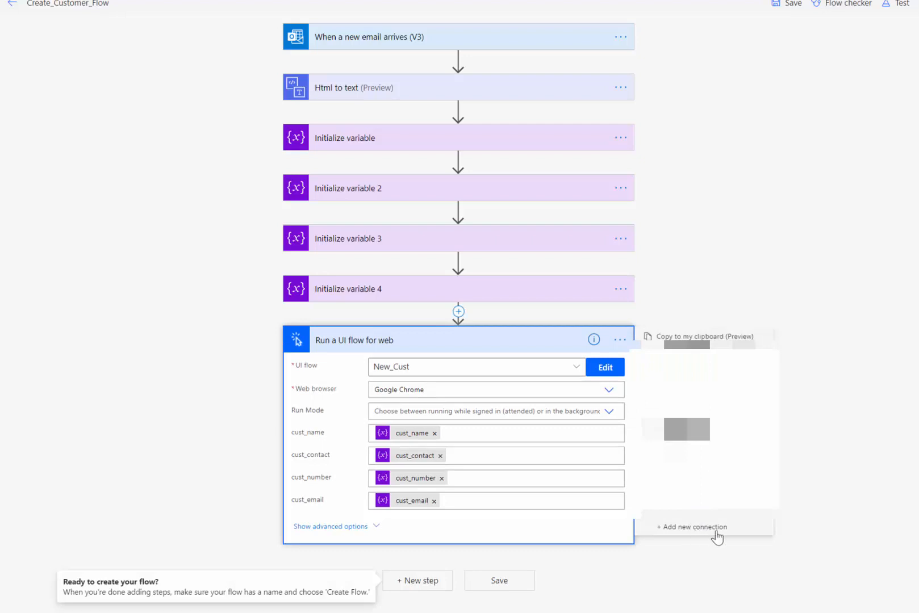